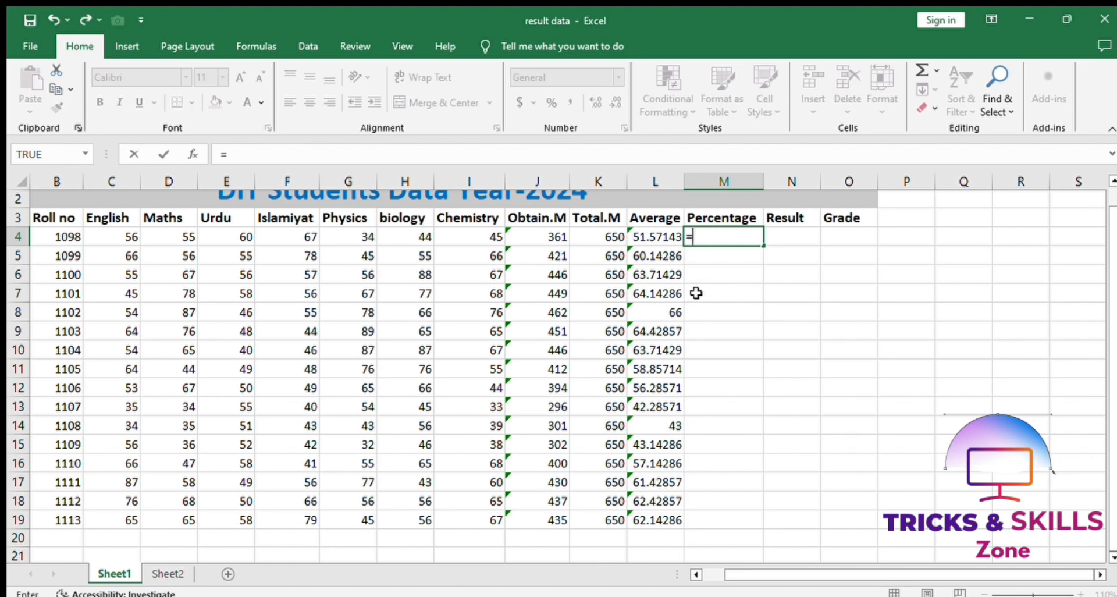
# - Enter the percentage formula =J4*100/K4 in cell M4 for the first student
pyautogui.click(543, 236)
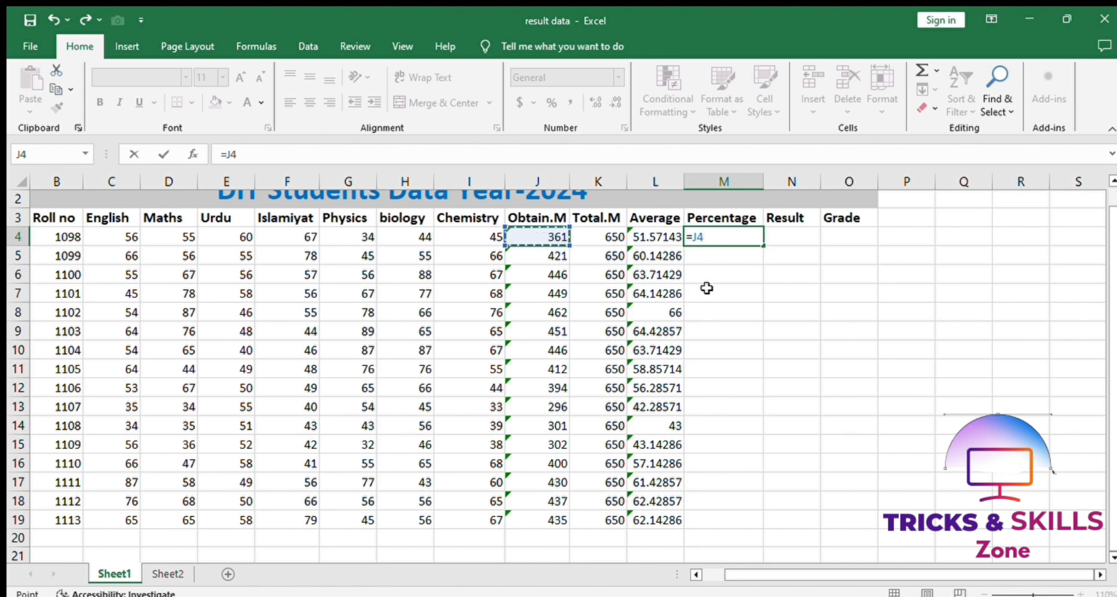
pyautogui.write('*100')
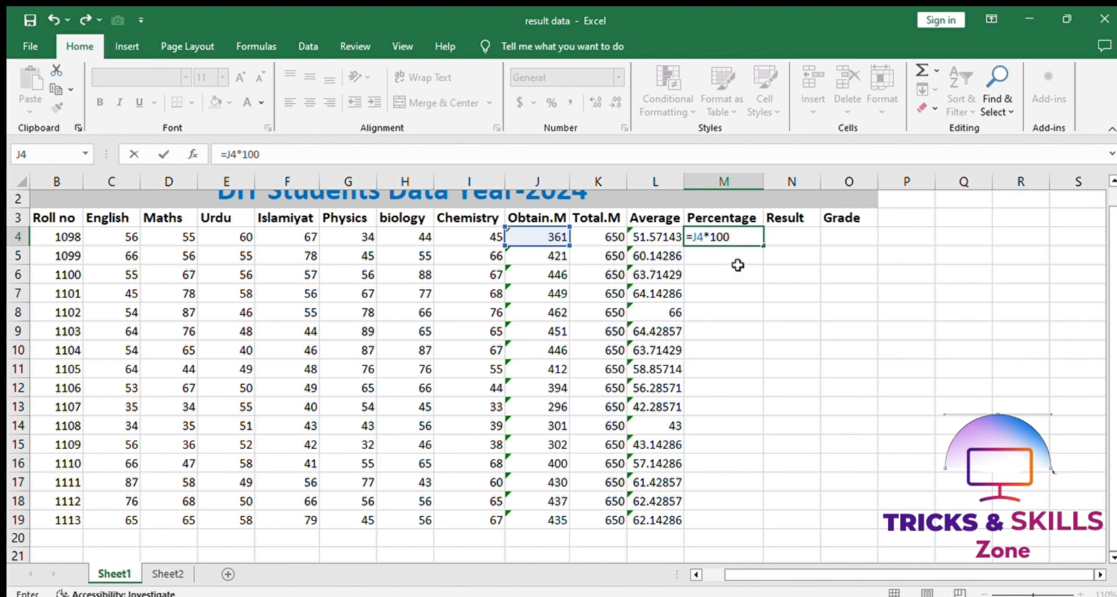
pyautogui.write('/')
pyautogui.click(616, 237)
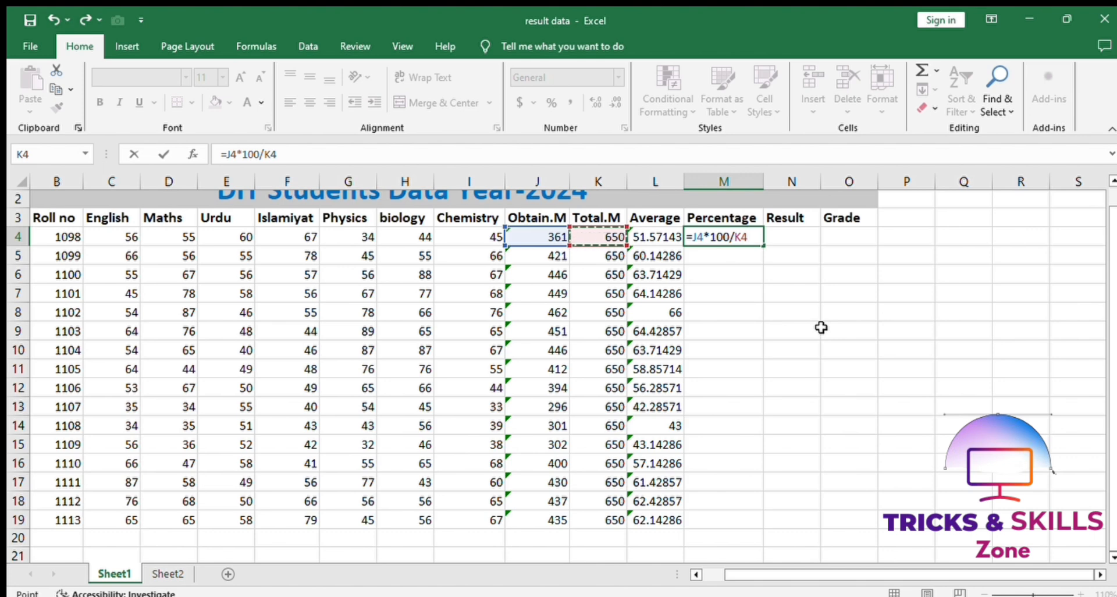
pyautogui.press('Return')
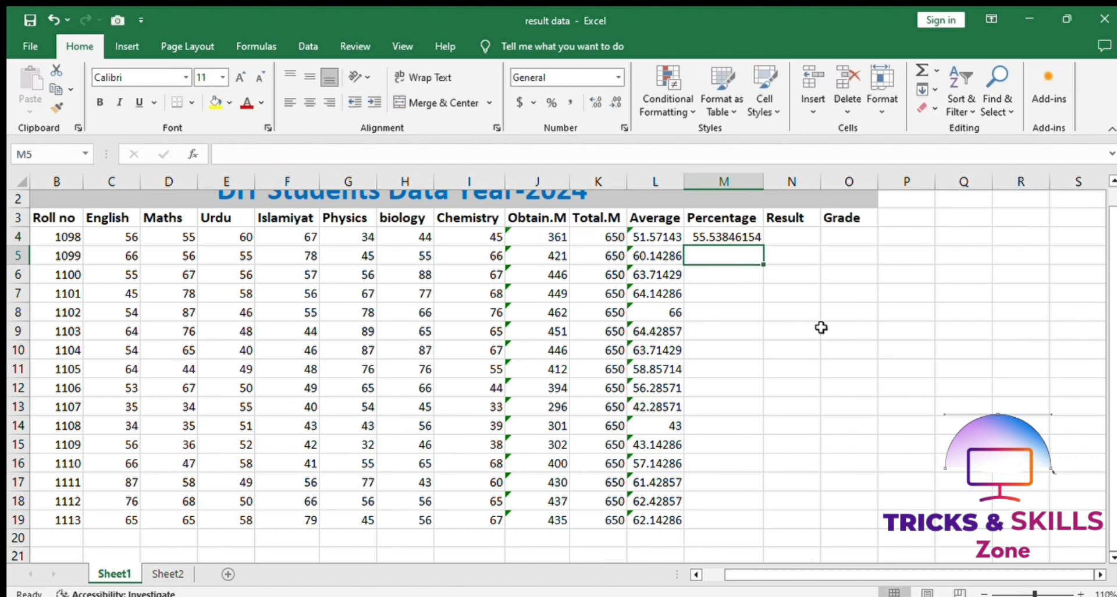
# - Fill the percentage formula from M4 down the Percentage column to row 19
pyautogui.click(753, 238)
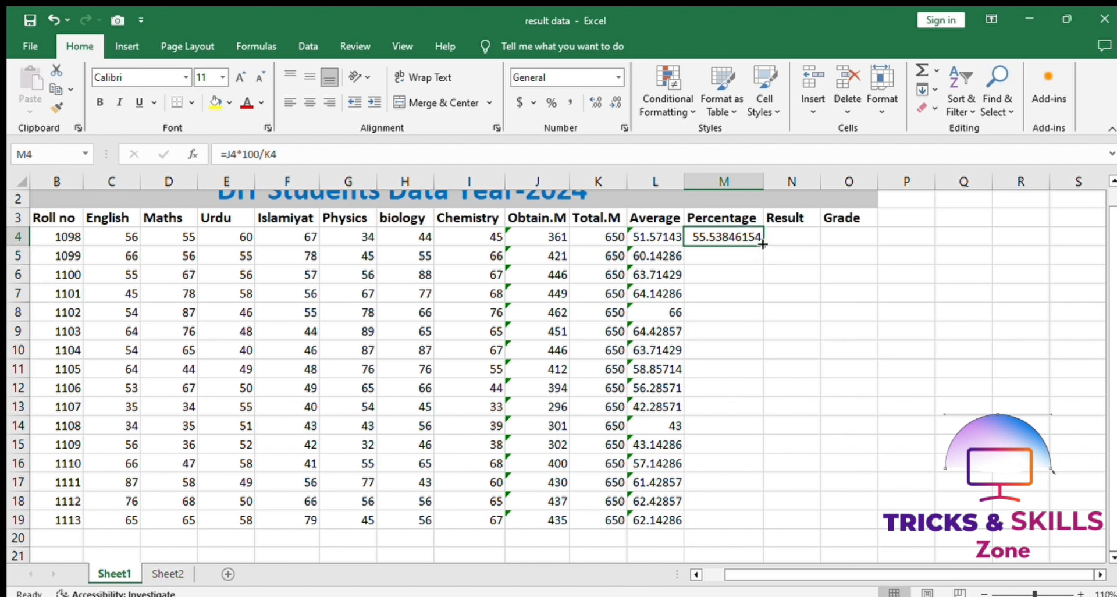
pyautogui.moveTo(762, 244); pyautogui.dragTo(765, 433)
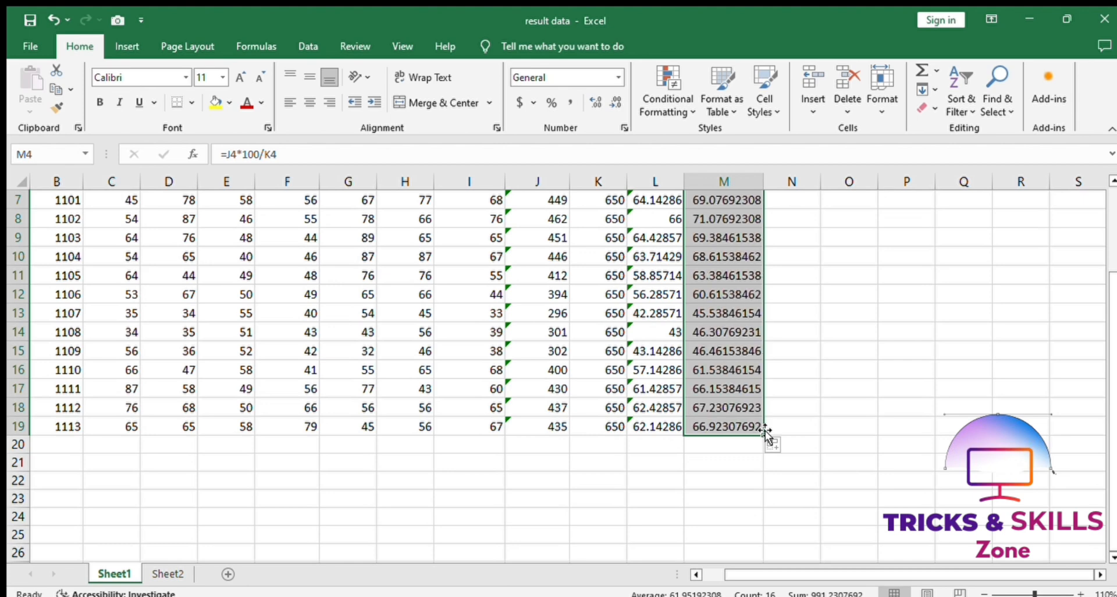
pyautogui.click(880, 368)
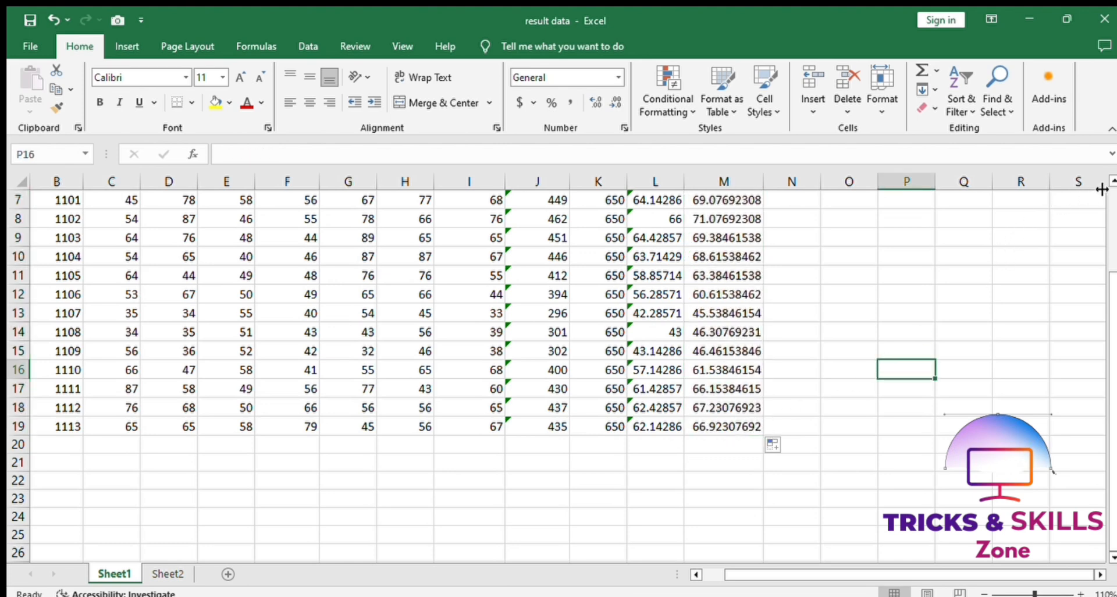
pyautogui.scroll(2, 1109, 175)
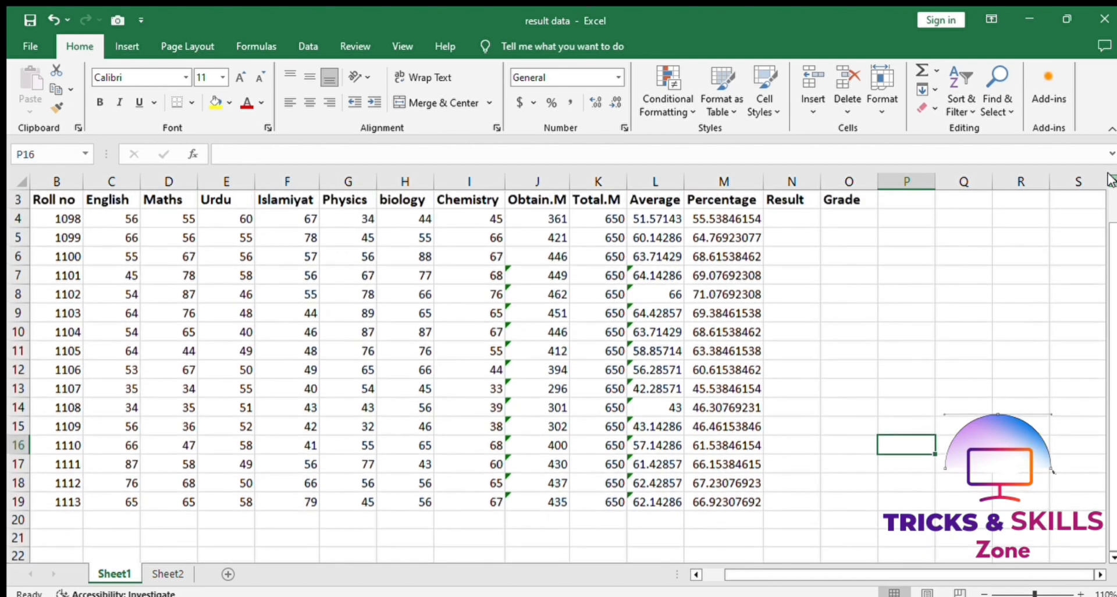
pyautogui.scroll(1, 1110, 178)
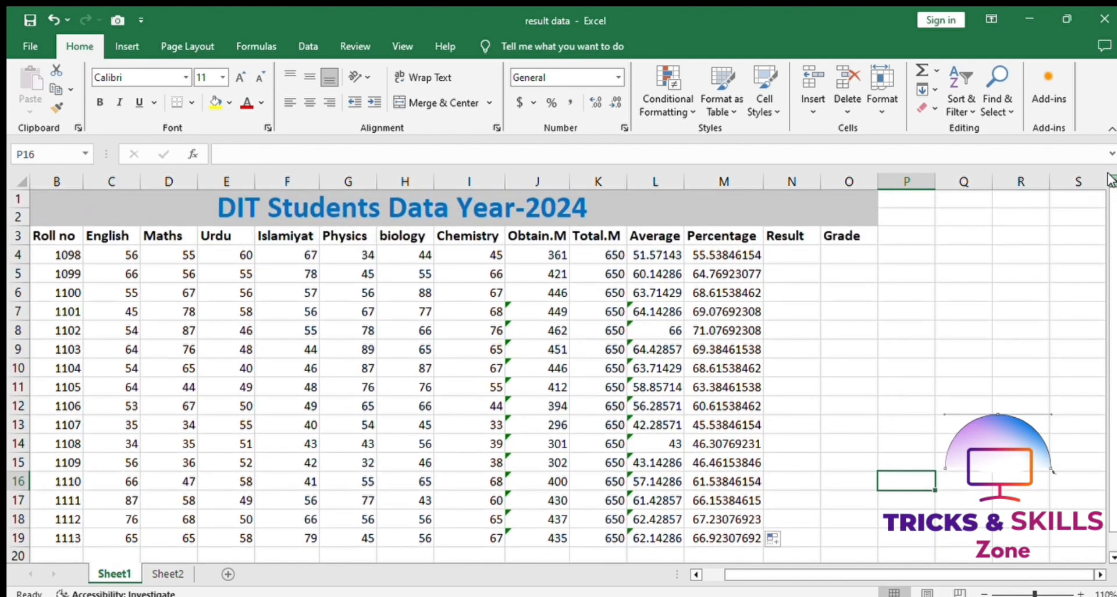
# - Begin an IF formula in Result cell N4 that returns "Pass" when J4=>300, followed by a nested IF
pyautogui.click(788, 254)
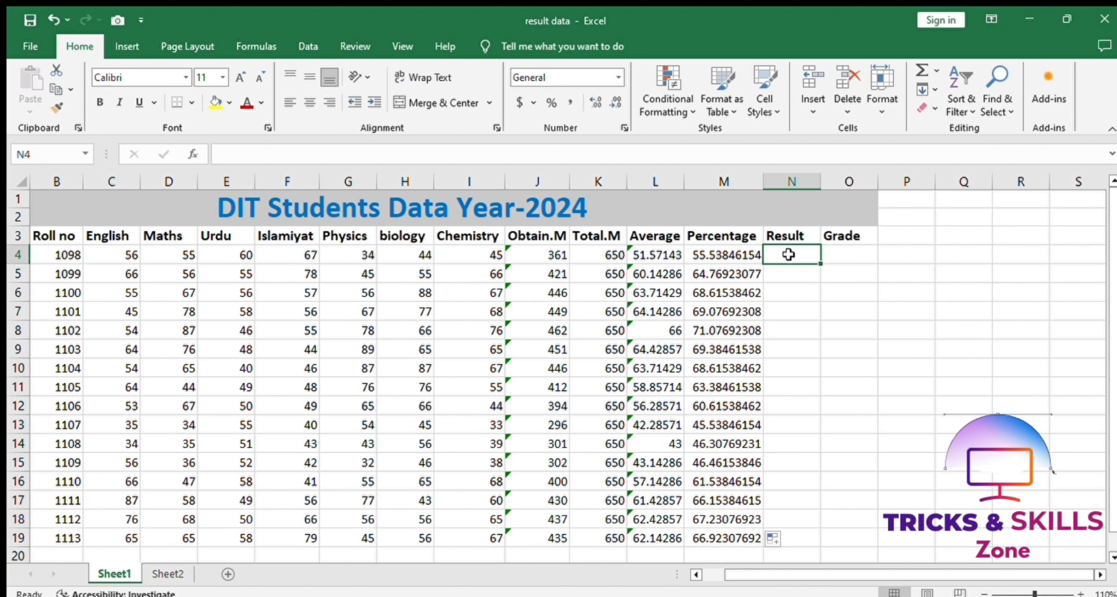
pyautogui.write('=')
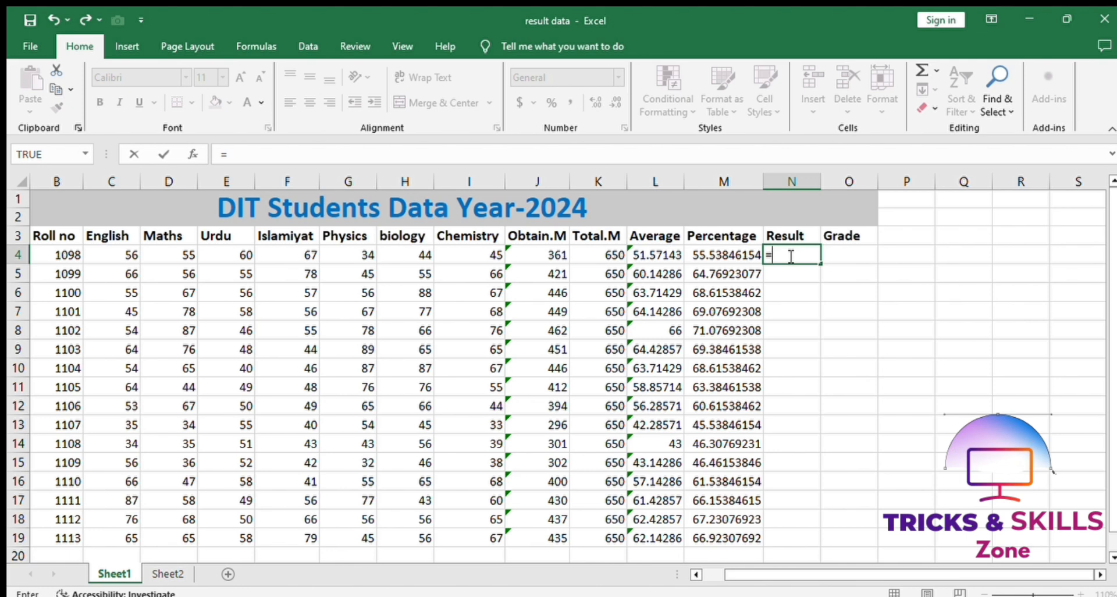
pyautogui.write('if')
pyautogui.write('(')
pyautogui.click(558, 254)
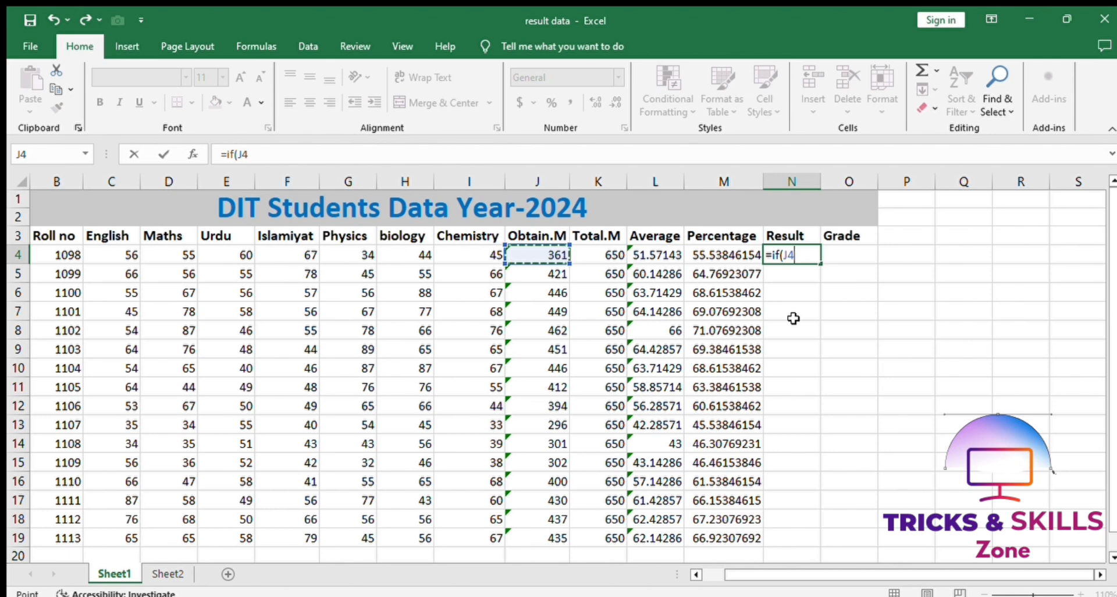
pyautogui.write('=>300')
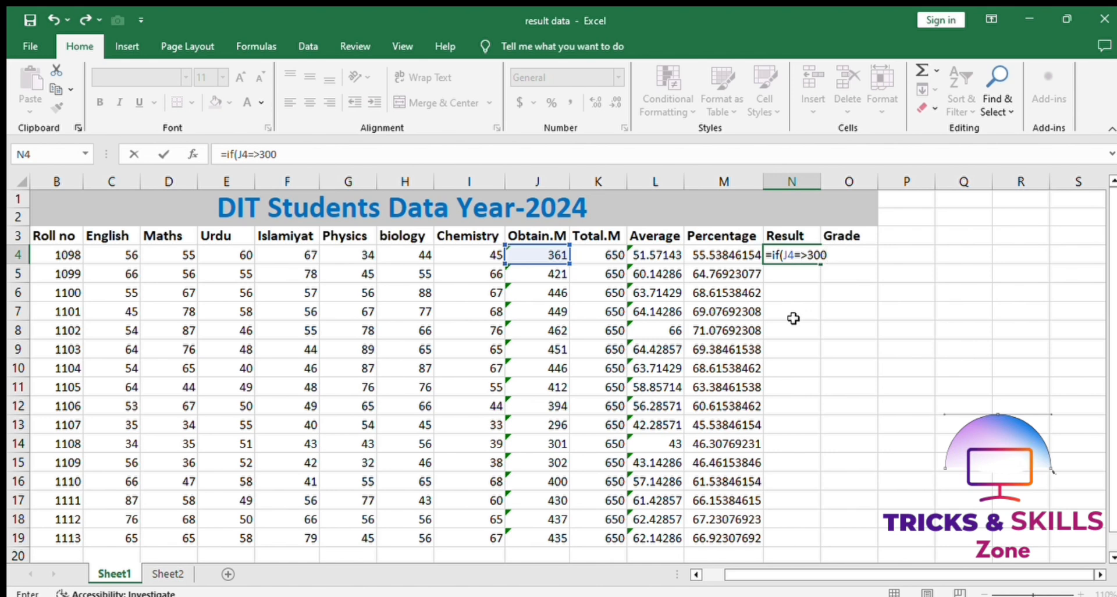
pyautogui.write(',"Pass",if(')
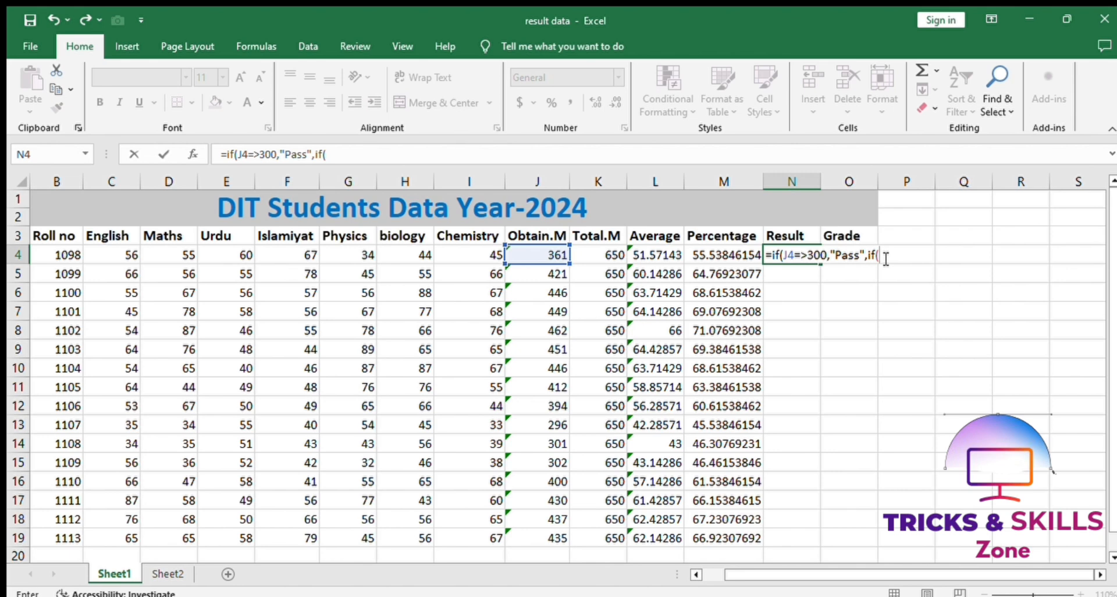
# - Complete the Result formula with the nested condition J4=<300 returning "Fail", and accept the proposed formula correction
pyautogui.click(549, 251)
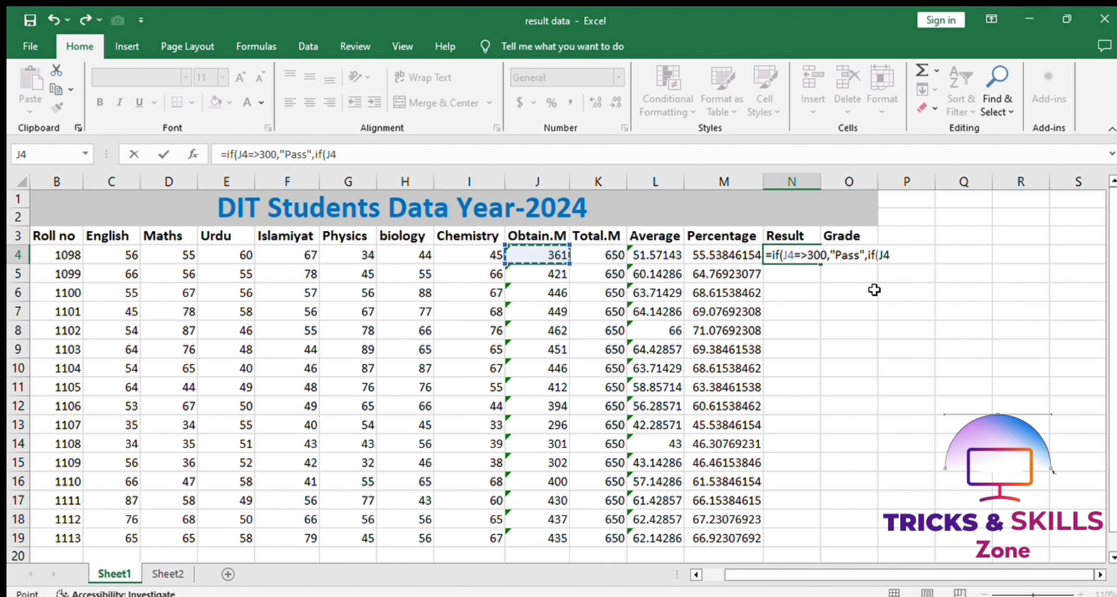
pyautogui.write('=<300')
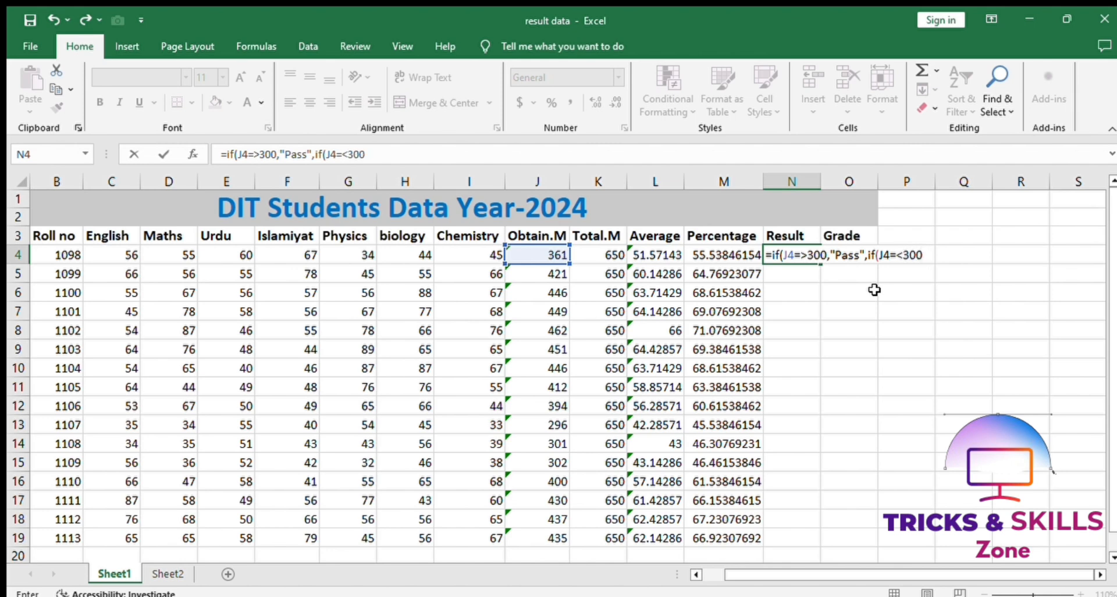
pyautogui.write(',"Fail",')
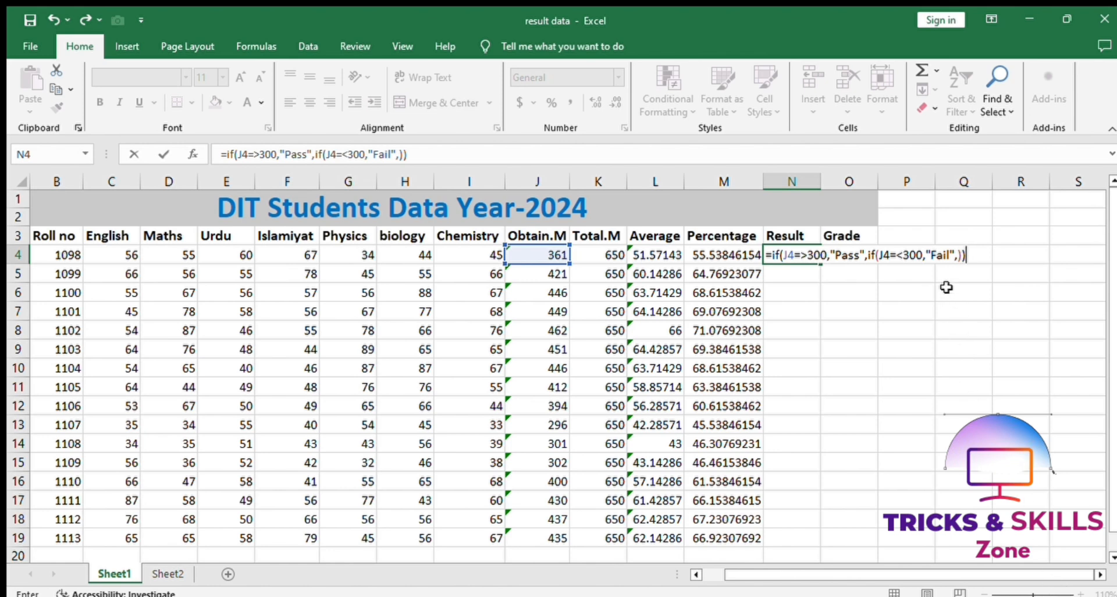
pyautogui.press('BackSpace')
pyautogui.press('BackSpace')
pyautogui.write(')')
pyautogui.press('Return')
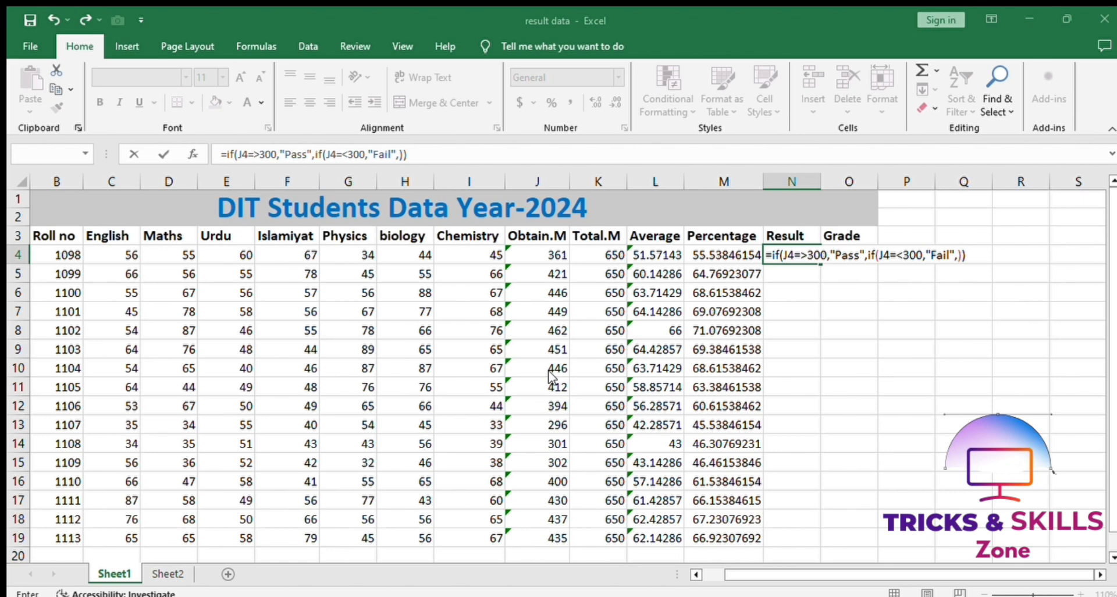
pyautogui.press('Return')
# - Fill the pass/fail formula from N4 down the Result column to row 19
pyautogui.click(785, 252)
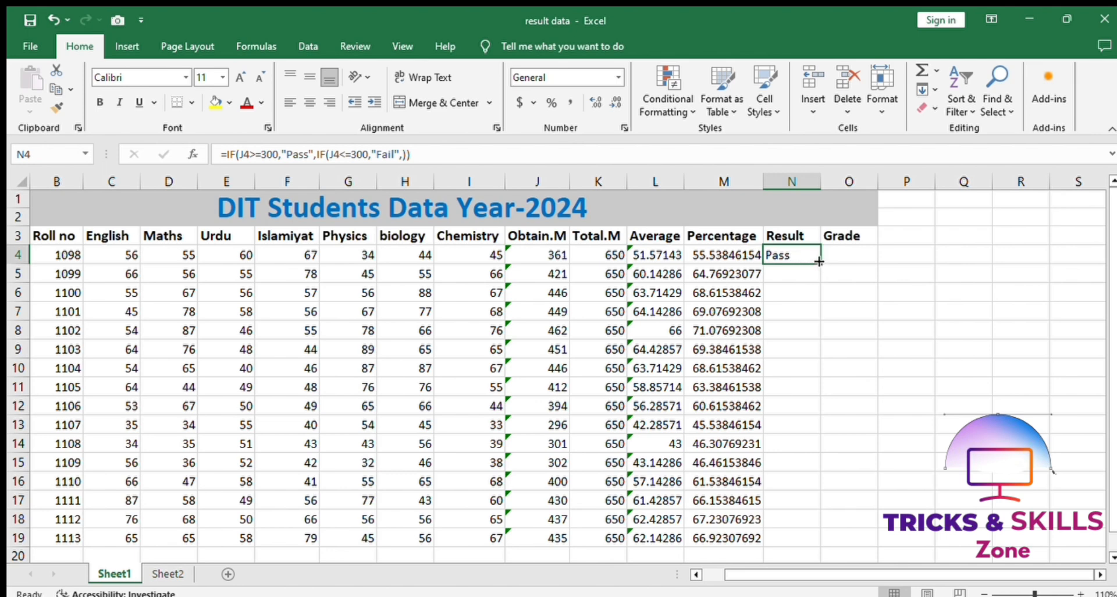
pyautogui.moveTo(819, 262); pyautogui.dragTo(806, 502)
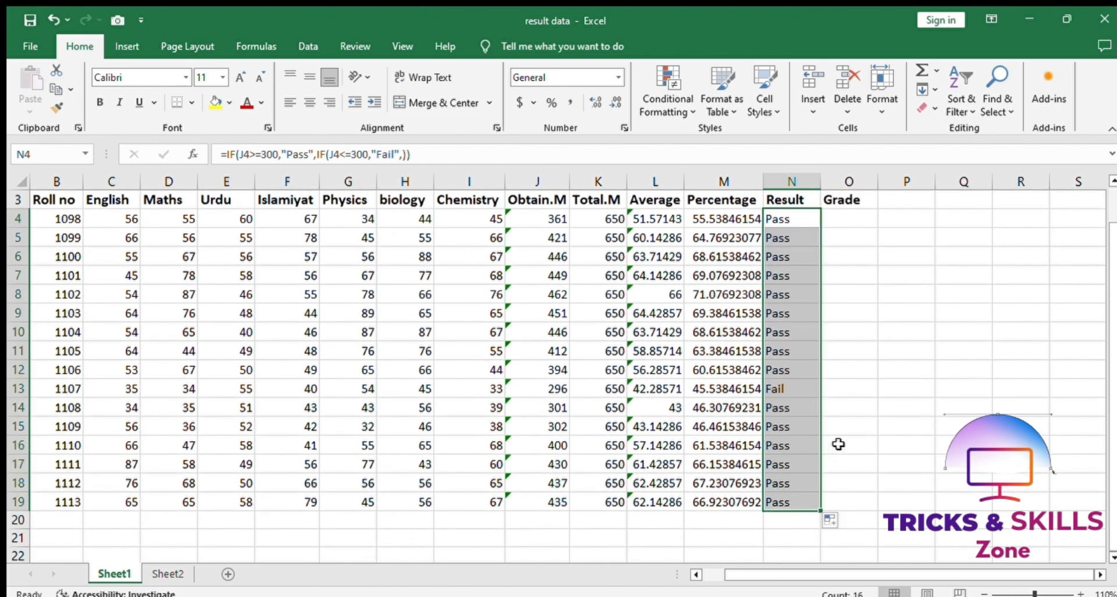
pyautogui.click(857, 412)
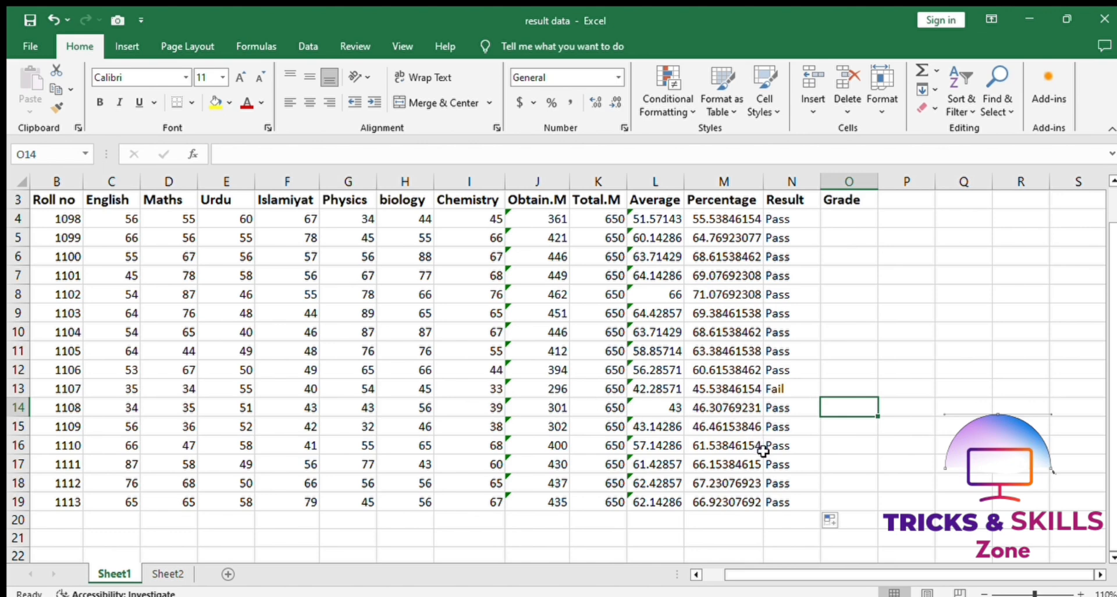
# - Begin an IF formula in Grade cell O4 that returns "A" when the percentage in M4=>90
pyautogui.click(836, 221)
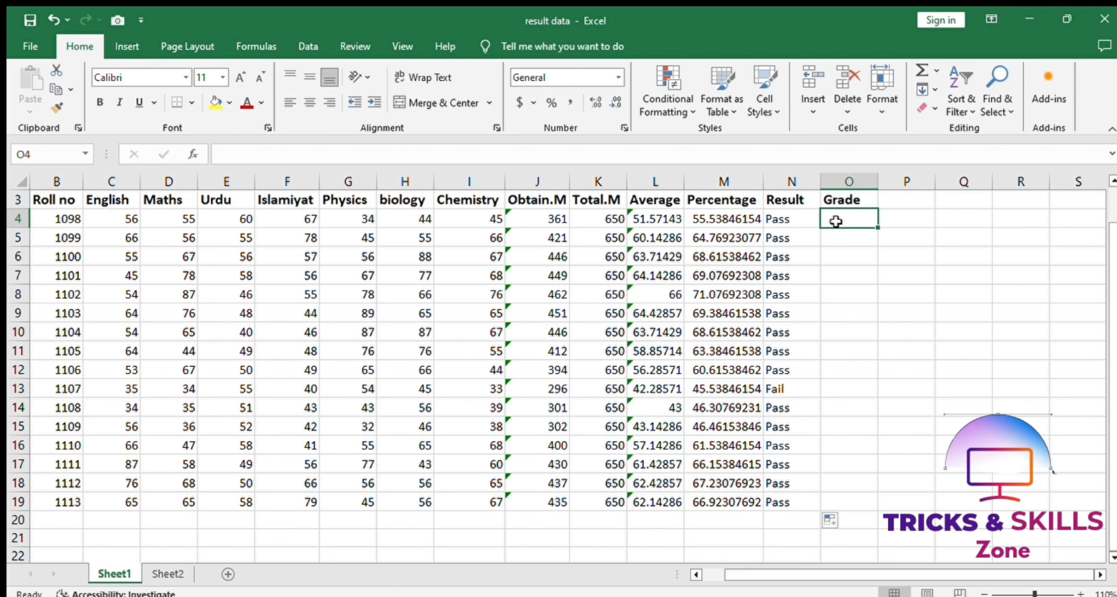
pyautogui.write('=')
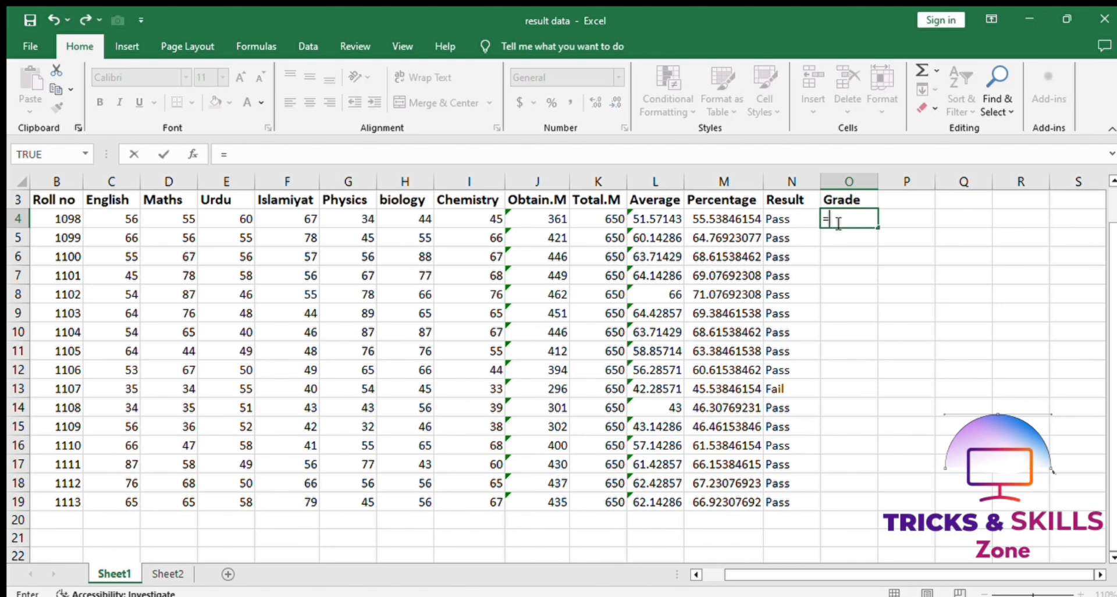
pyautogui.write('if(')
pyautogui.click(727, 219)
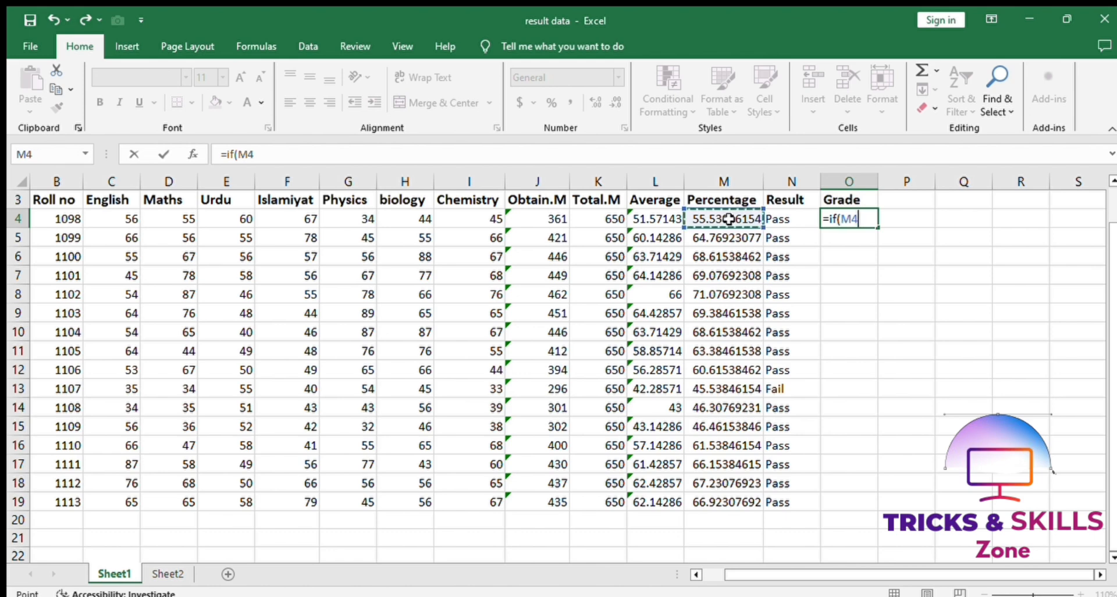
pyautogui.write('=')
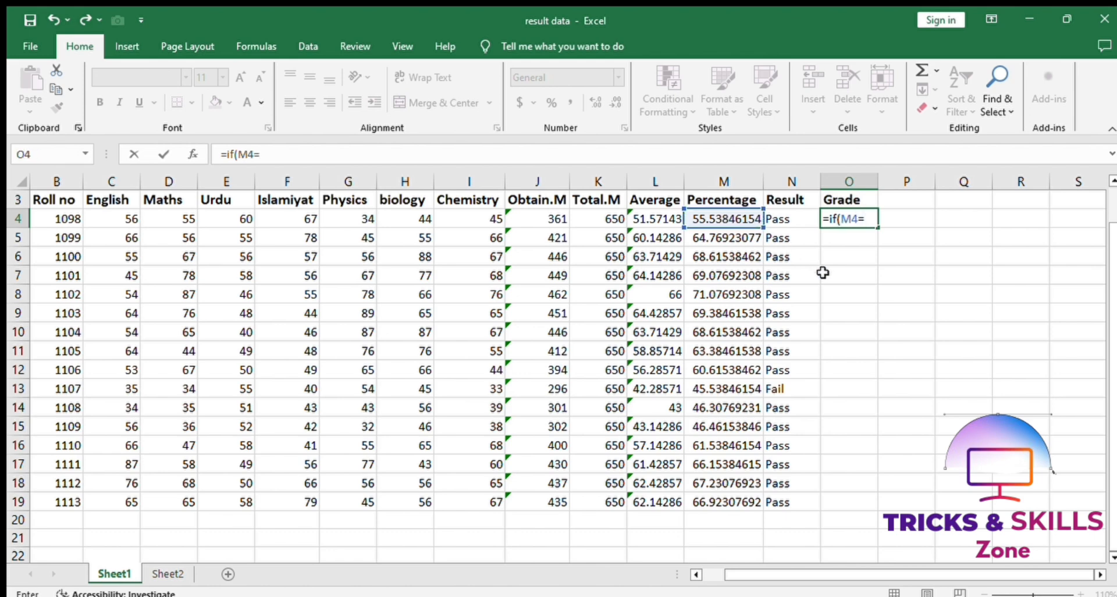
pyautogui.write('>90,"A",i')
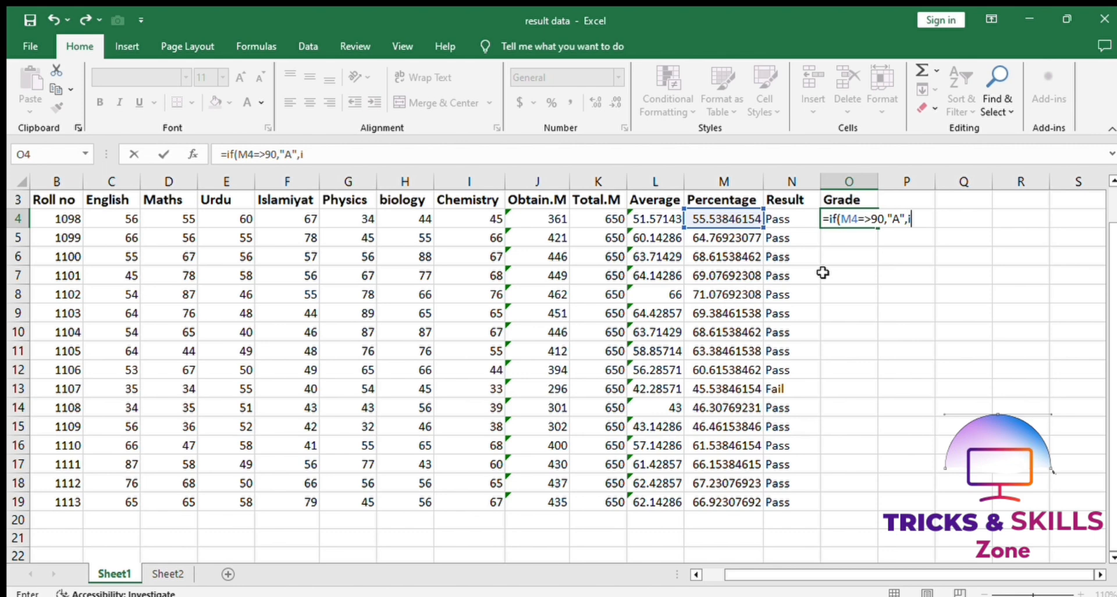
# - Add a nested IF to the Grade formula that returns "B" when M4=>80
pyautogui.write('f(')
pyautogui.click(727, 219)
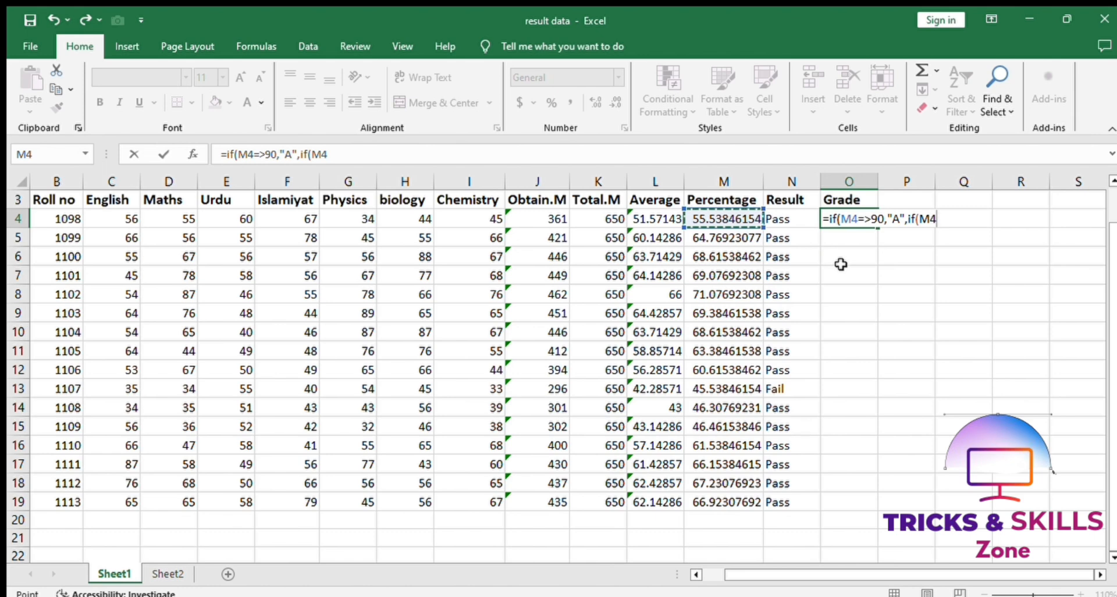
pyautogui.write('=')
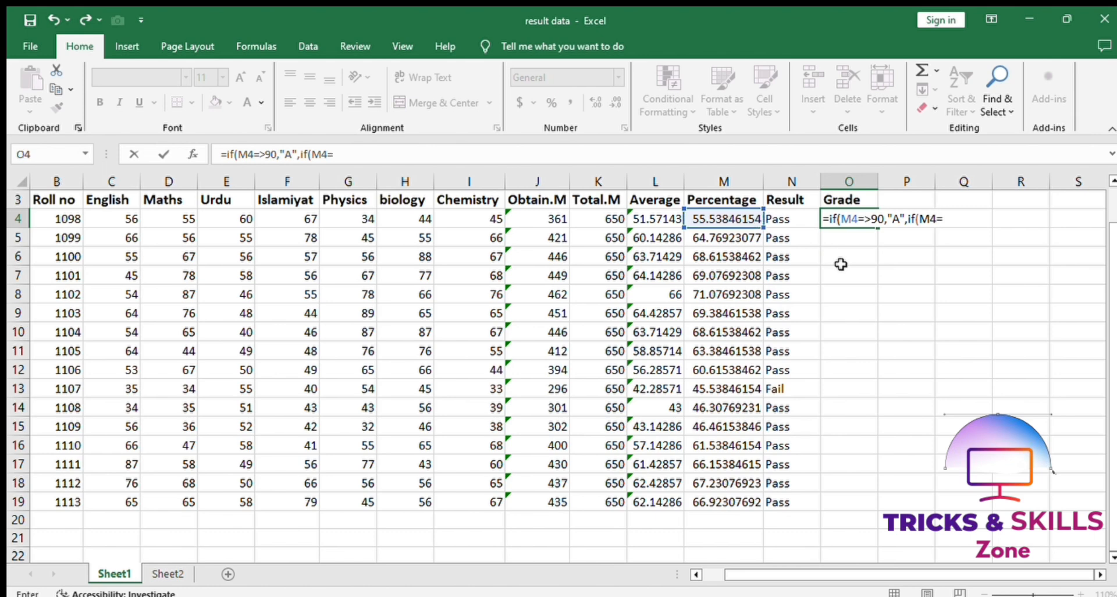
pyautogui.write('>')
pyautogui.write('80,"B",if')
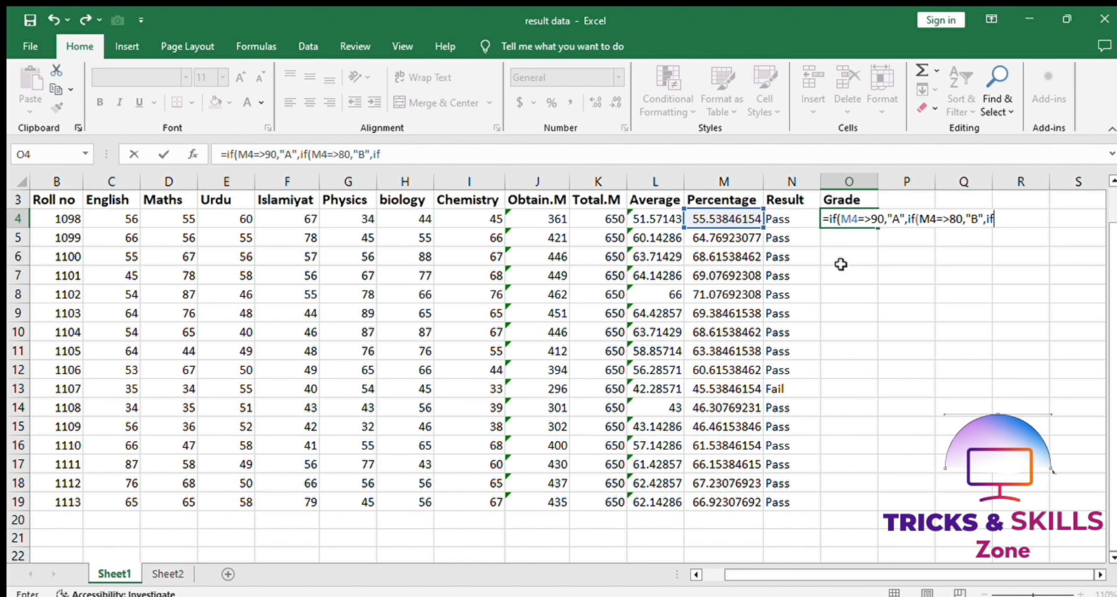
# - Add the third condition to the Grade formula, returning "C" when M4=>70
pyautogui.write('(')
pyautogui.click(732, 219)
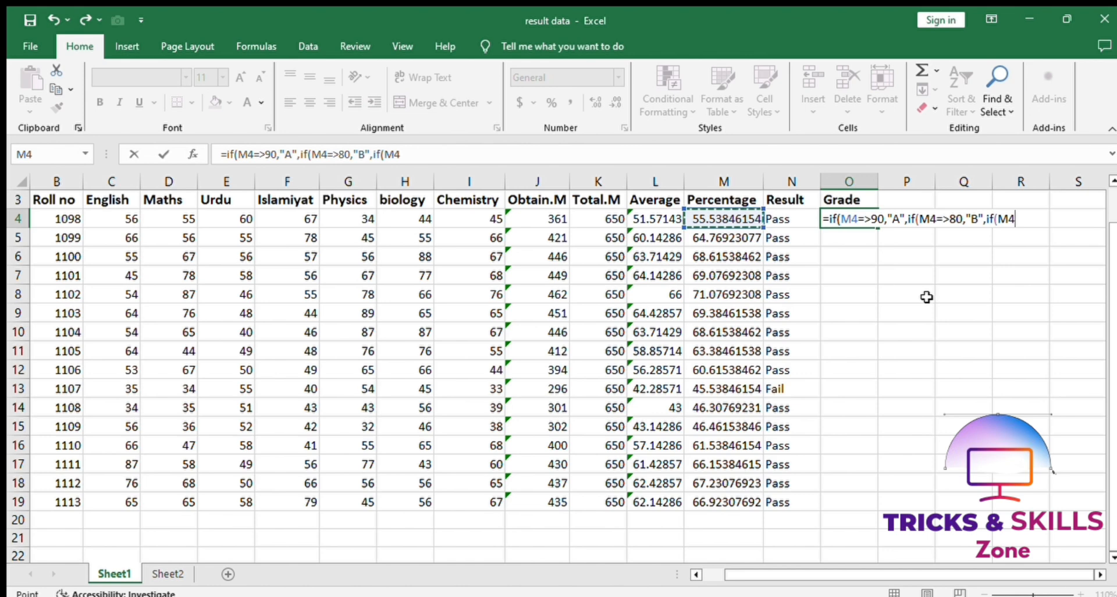
pyautogui.write('=')
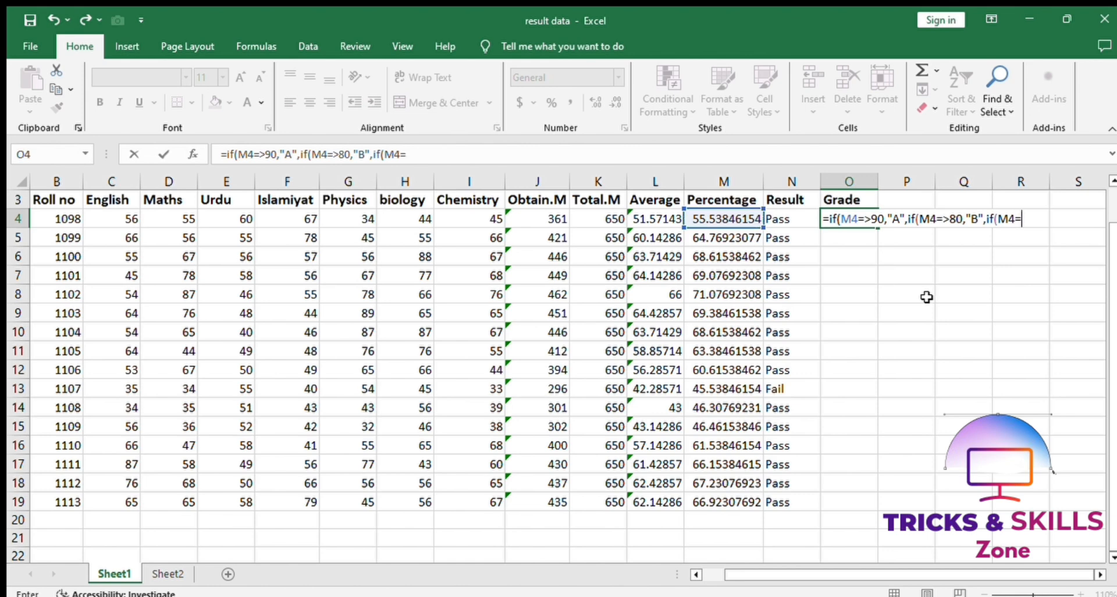
pyautogui.write('>70,"C",')
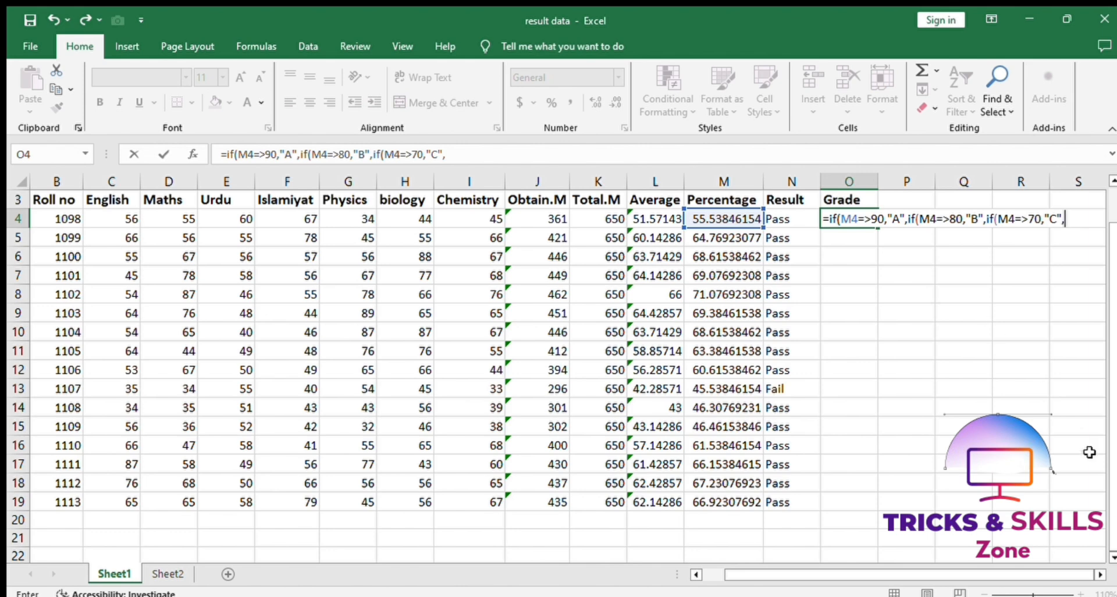
# - Add a fourth nested IF to the Grade formula that returns "D" when M4=>60
pyautogui.click(1100, 575)
pyautogui.click(1100, 575)
pyautogui.click(1100, 574)
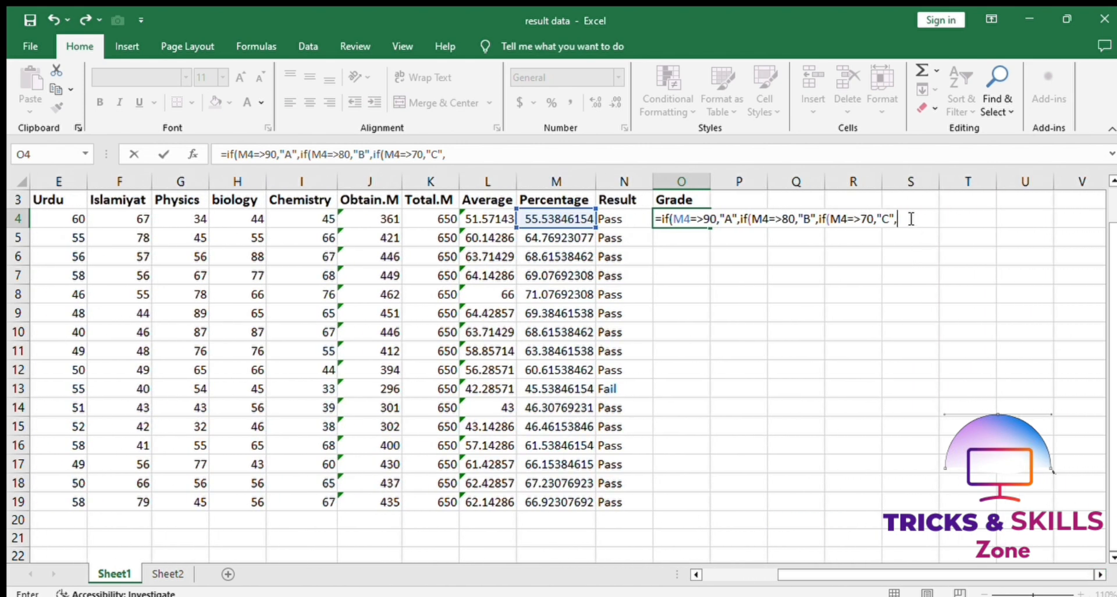
pyautogui.write('if(')
pyautogui.click(567, 220)
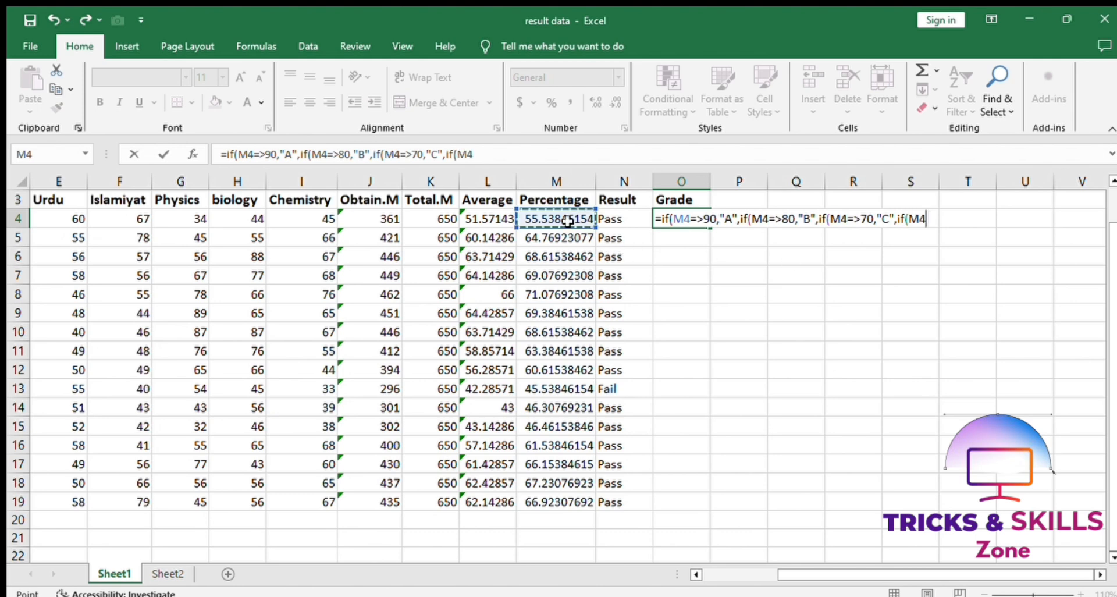
pyautogui.write('=')
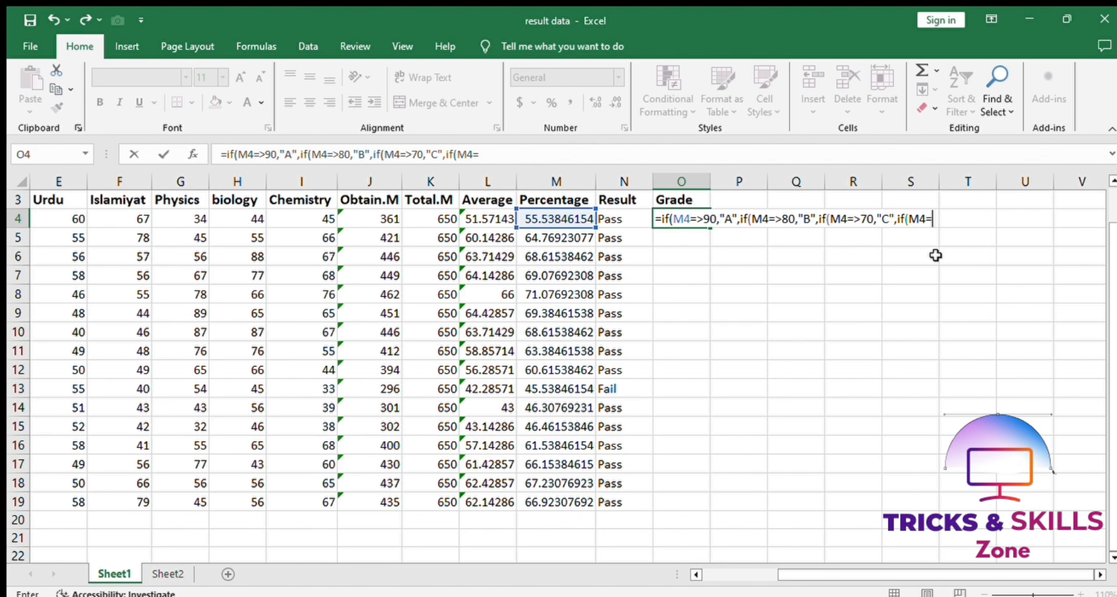
pyautogui.write('>6')
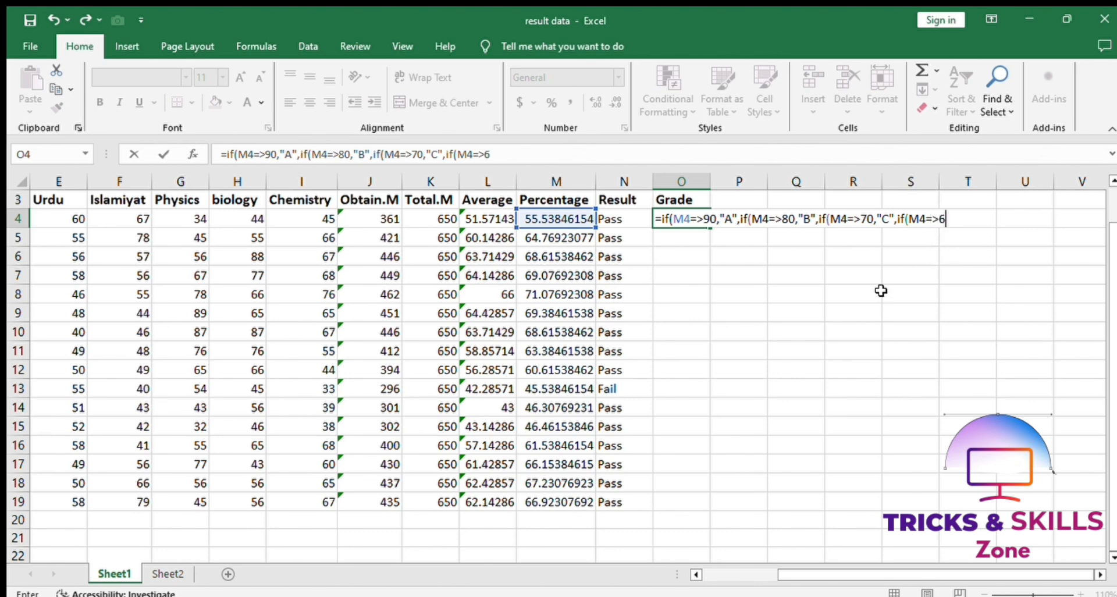
pyautogui.write('0,"D",if')
# - Add a fifth nested IF to the Grade formula that returns "F" when M4=<60
pyautogui.click(697, 218)
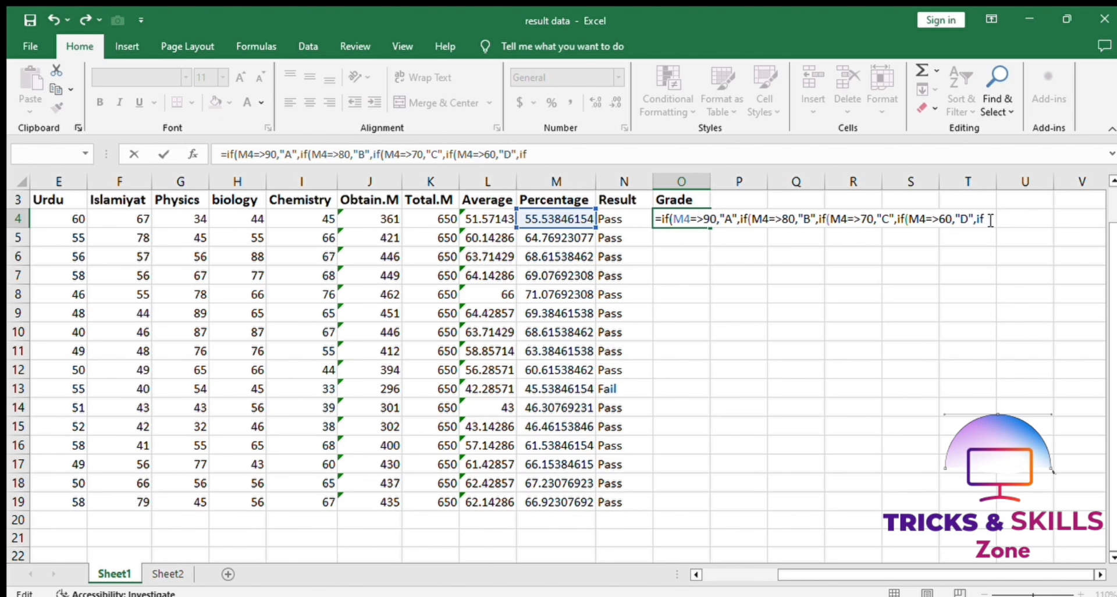
pyautogui.write('(')
pyautogui.click(553, 219)
pyautogui.write('=')
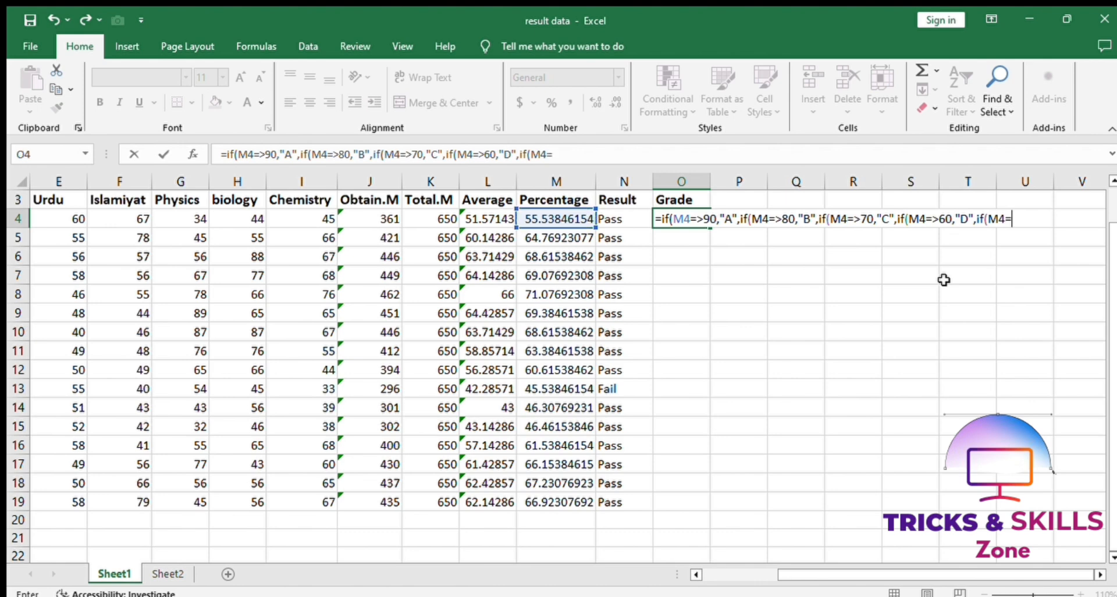
pyautogui.write('>')
pyautogui.press('BackSpace')
pyautogui.write('<')
pyautogui.write('60,"F",')
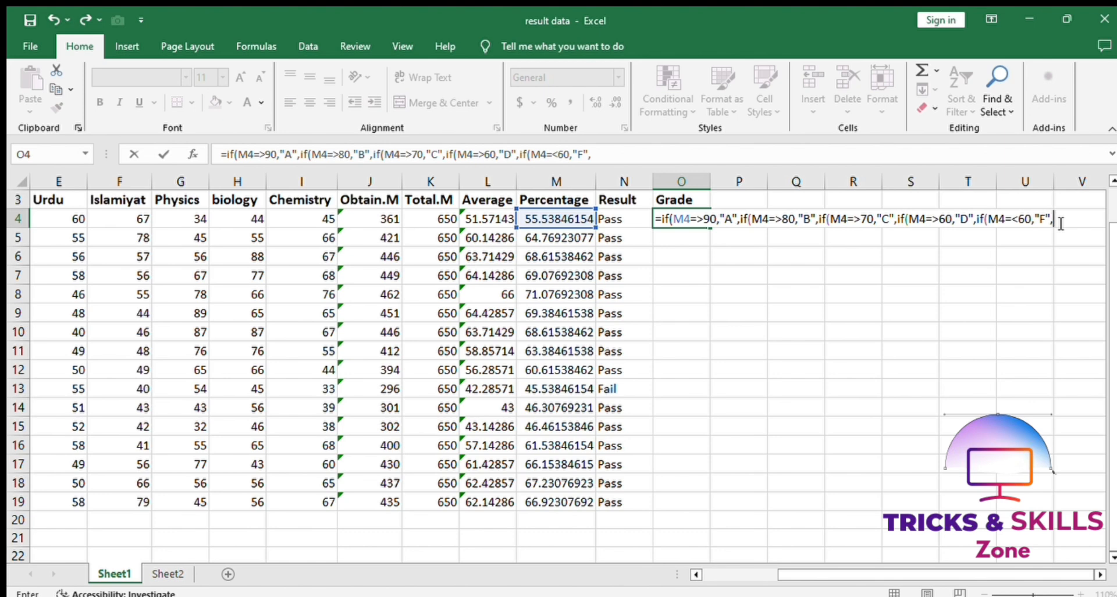
# - Close all five nested IFs with parentheses and commit the Grade formula in O4
pyautogui.click(1100, 575)
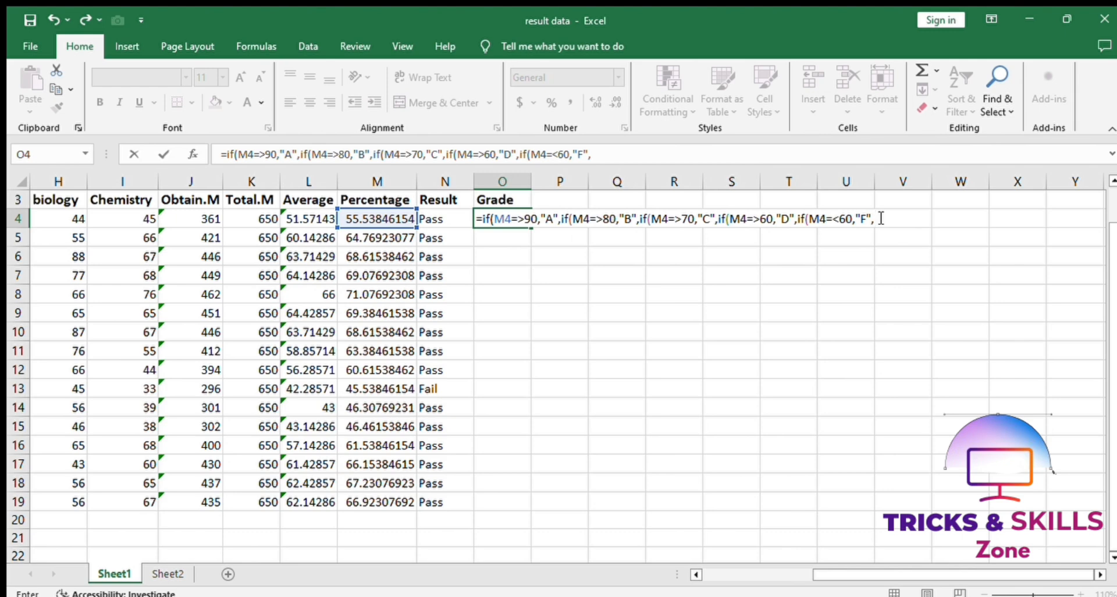
pyautogui.write('))))')
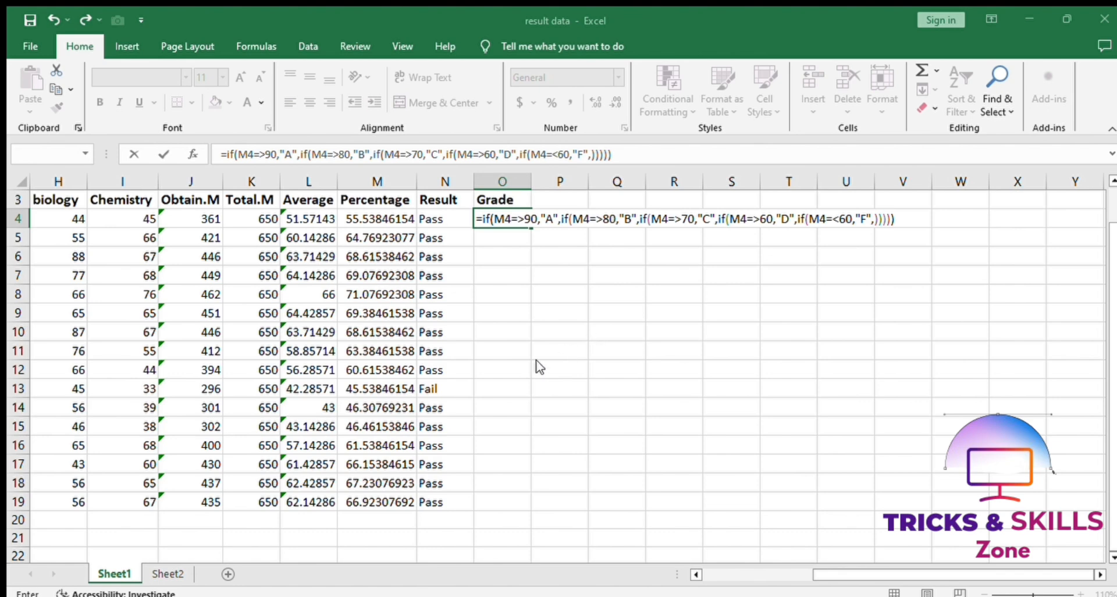
pyautogui.press('Return')
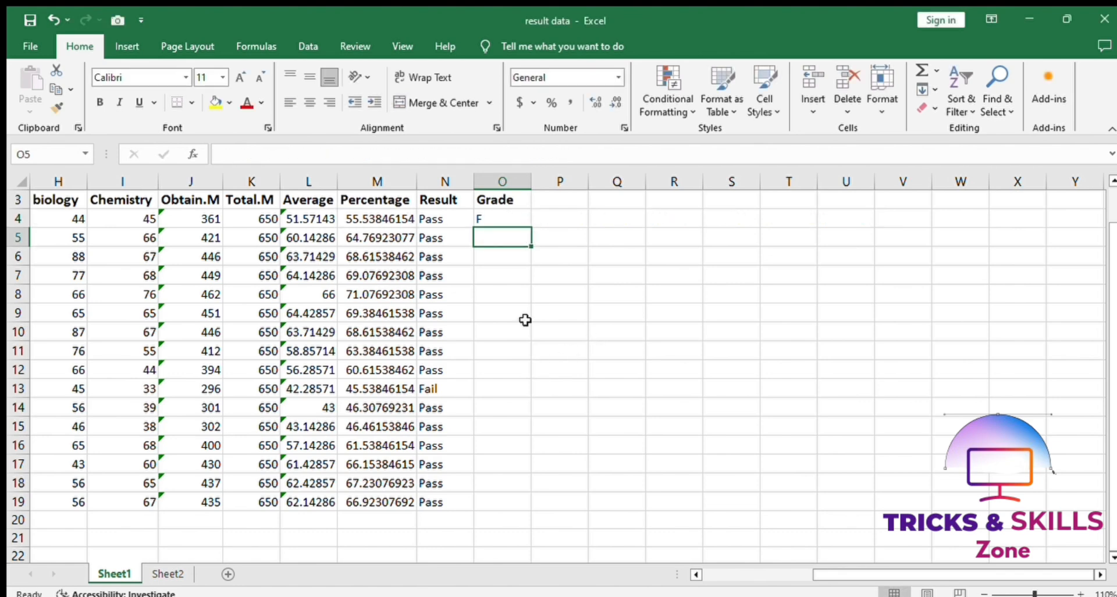
# - Fill the Grade formula from O4 down the column to row 19
pyautogui.click(510, 219)
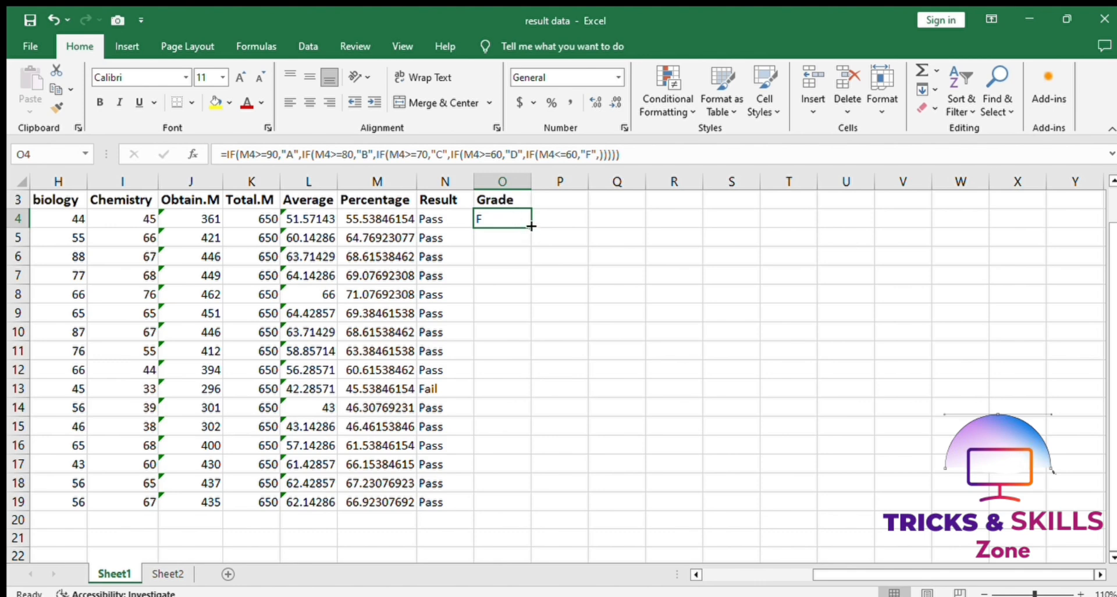
pyautogui.moveTo(532, 227); pyautogui.dragTo(529, 507)
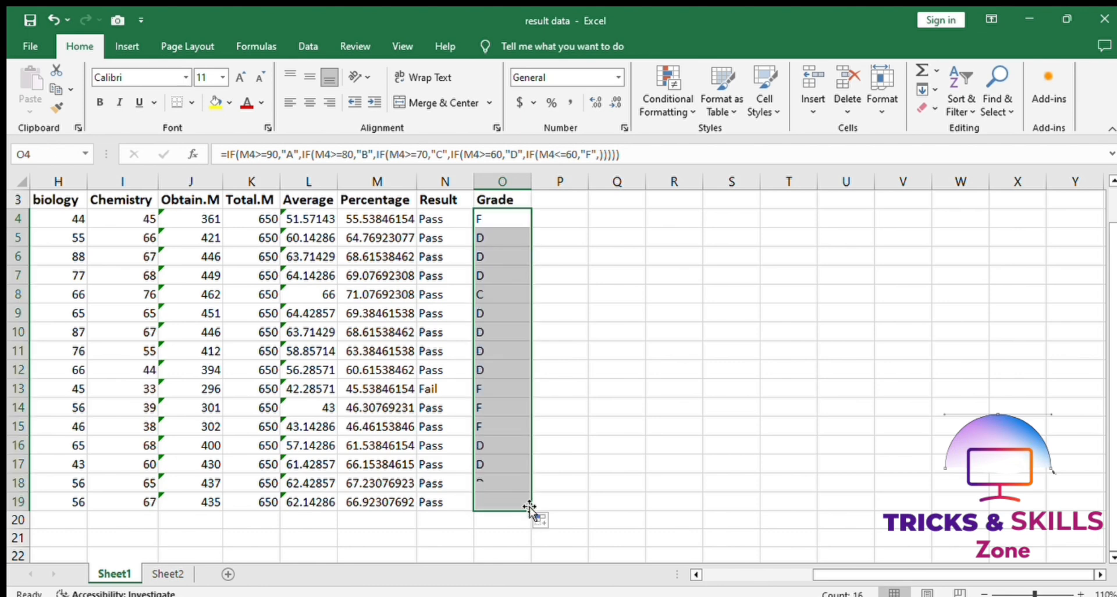
pyautogui.click(607, 363)
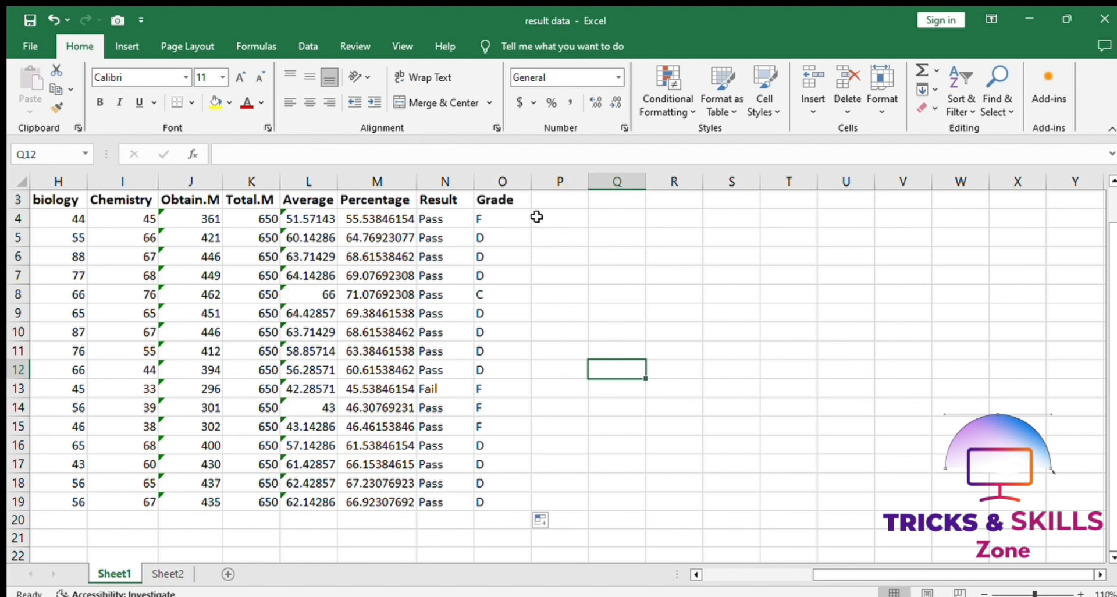
pyautogui.moveTo(537, 217); pyautogui.dragTo(444, 464)
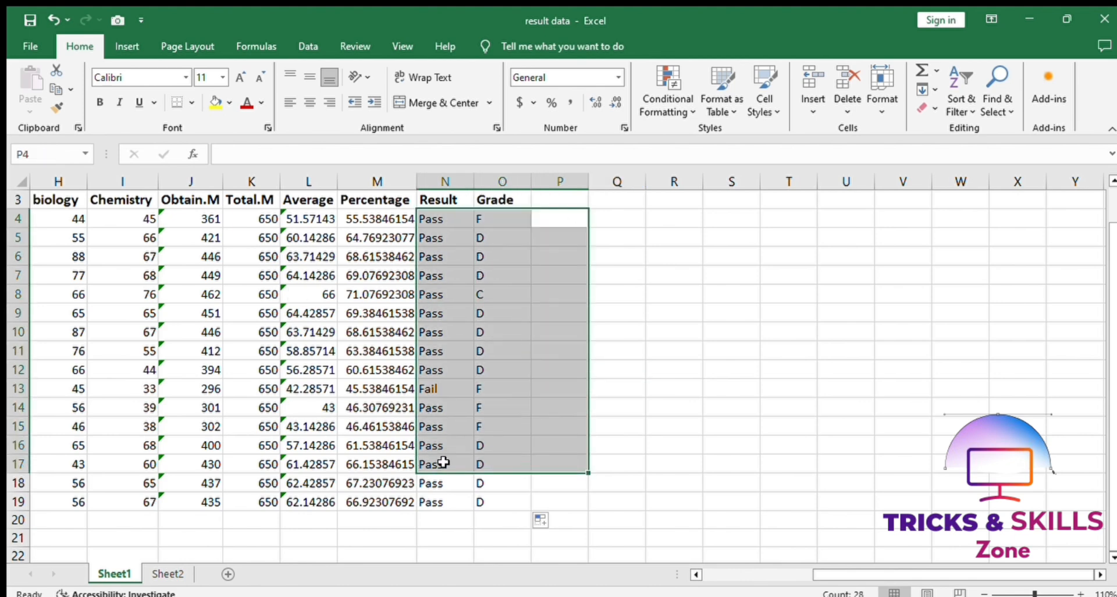
pyautogui.click(582, 393)
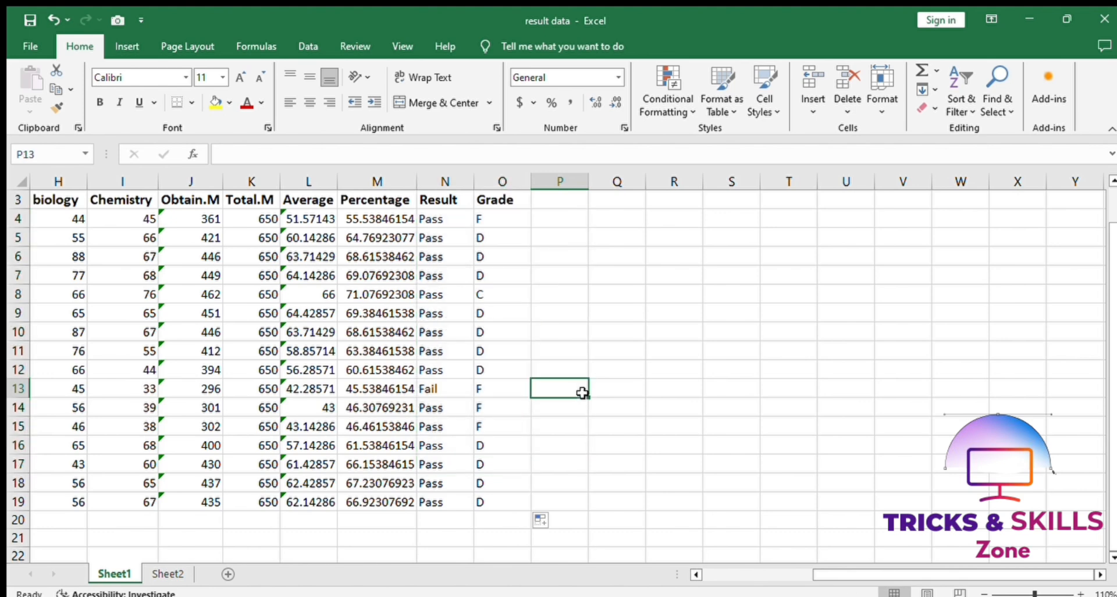
# - On Sheet2, enter =count(B2:L2) in N2 to count the numeric entries in row 2
pyautogui.click(175, 572)
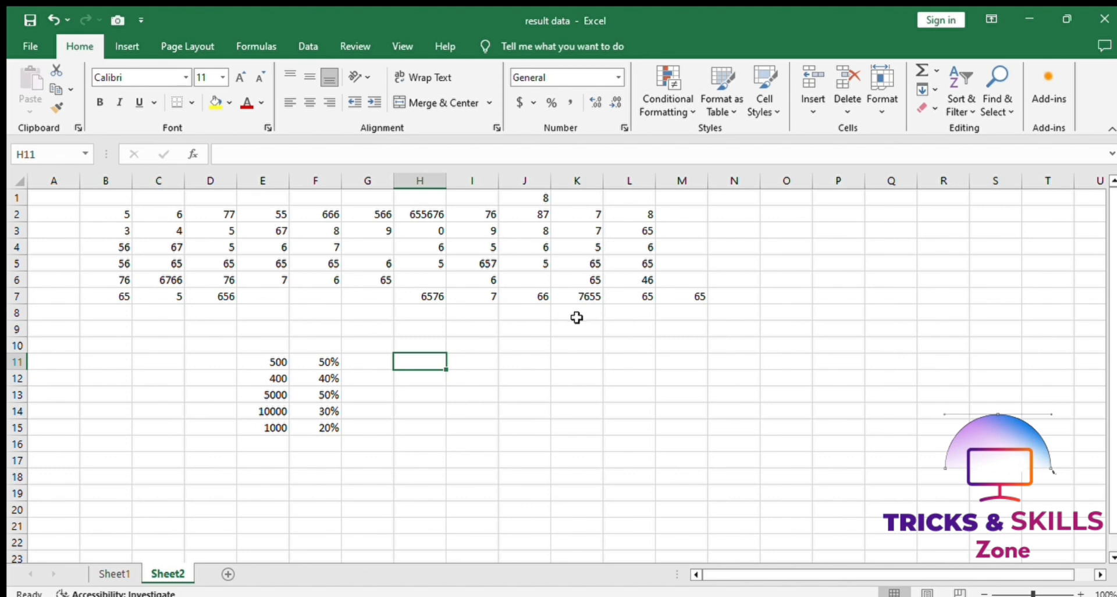
pyautogui.click(737, 216)
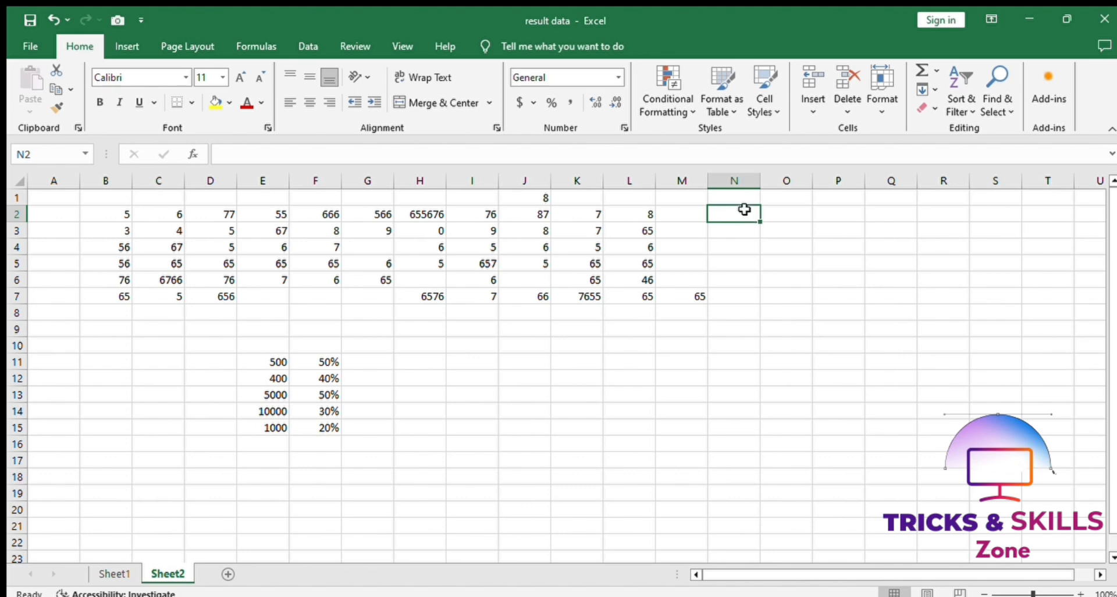
pyautogui.write('=')
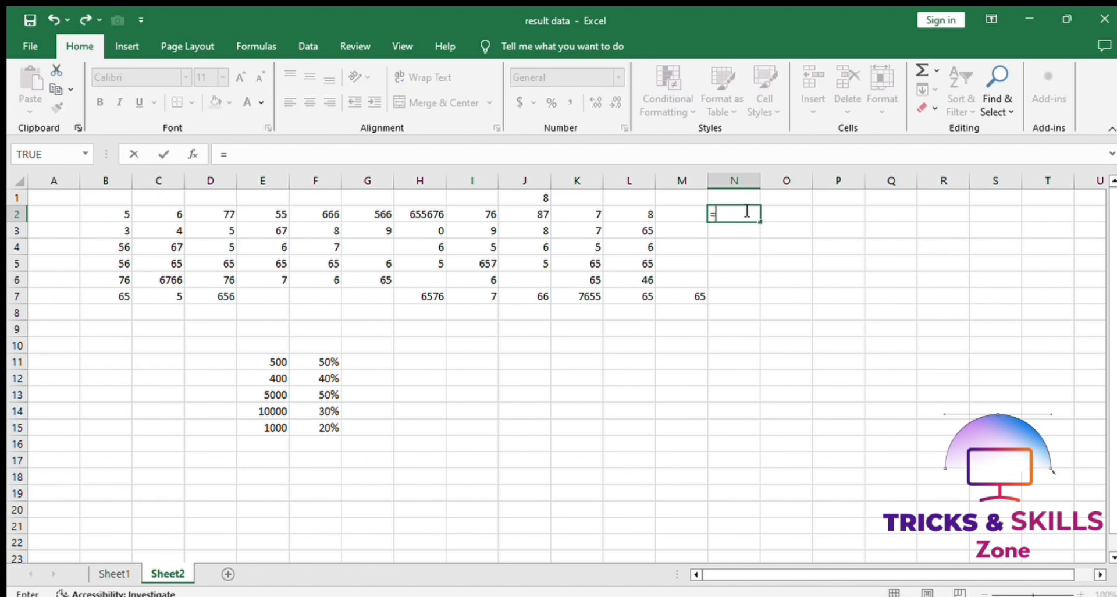
pyautogui.write('count(')
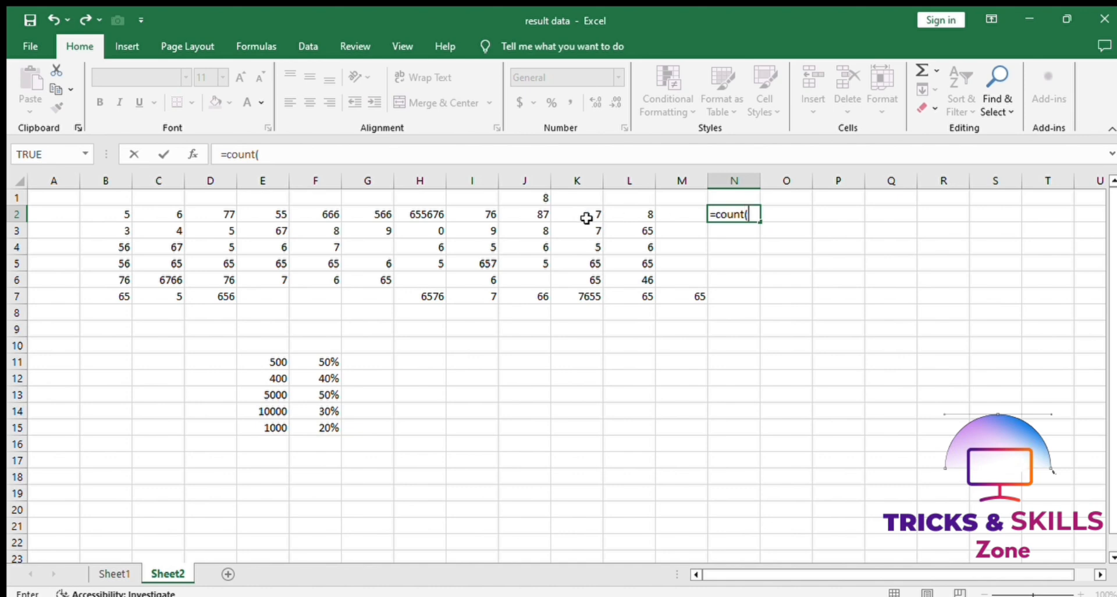
pyautogui.click(119, 210)
pyautogui.moveTo(119, 210); pyautogui.dragTo(624, 210)
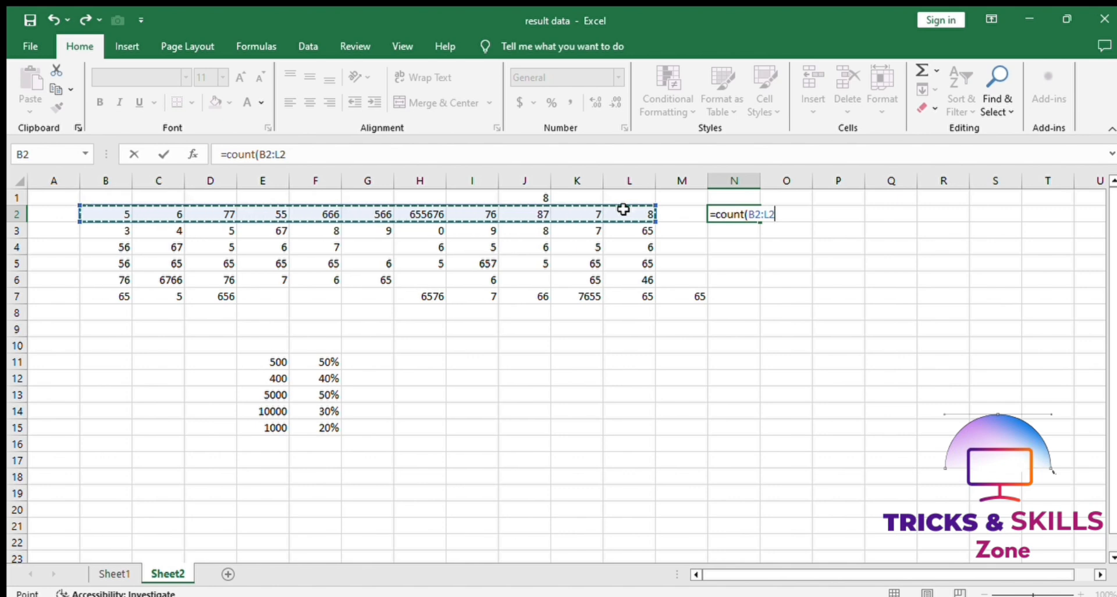
pyautogui.write(')')
pyautogui.press('Return')
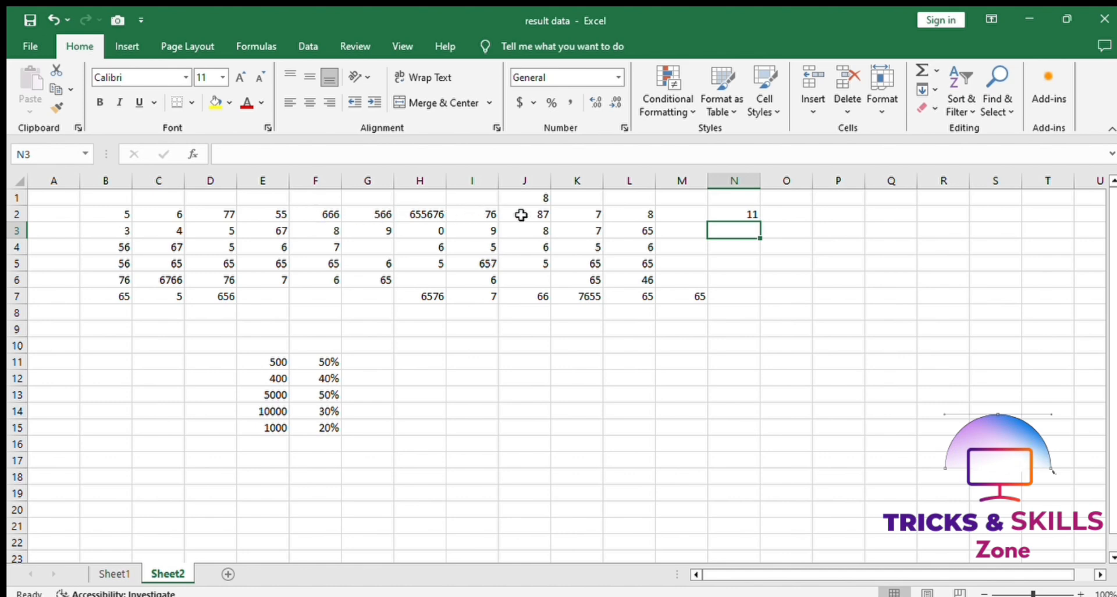
# - Fill the COUNT formula from N2 down to row 7
pyautogui.click(724, 215)
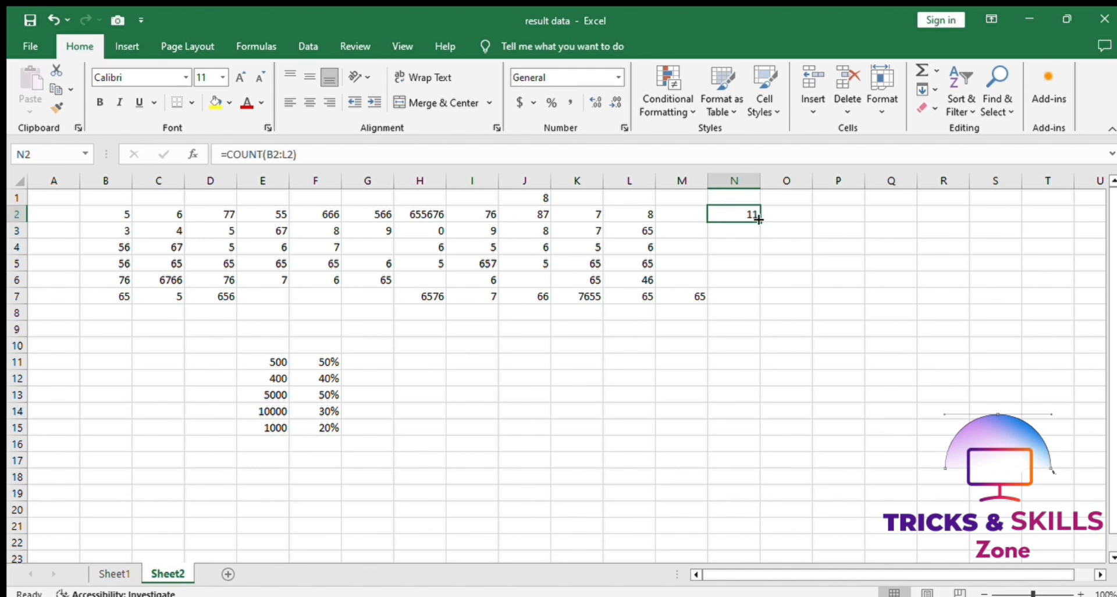
pyautogui.moveTo(759, 218); pyautogui.dragTo(766, 304)
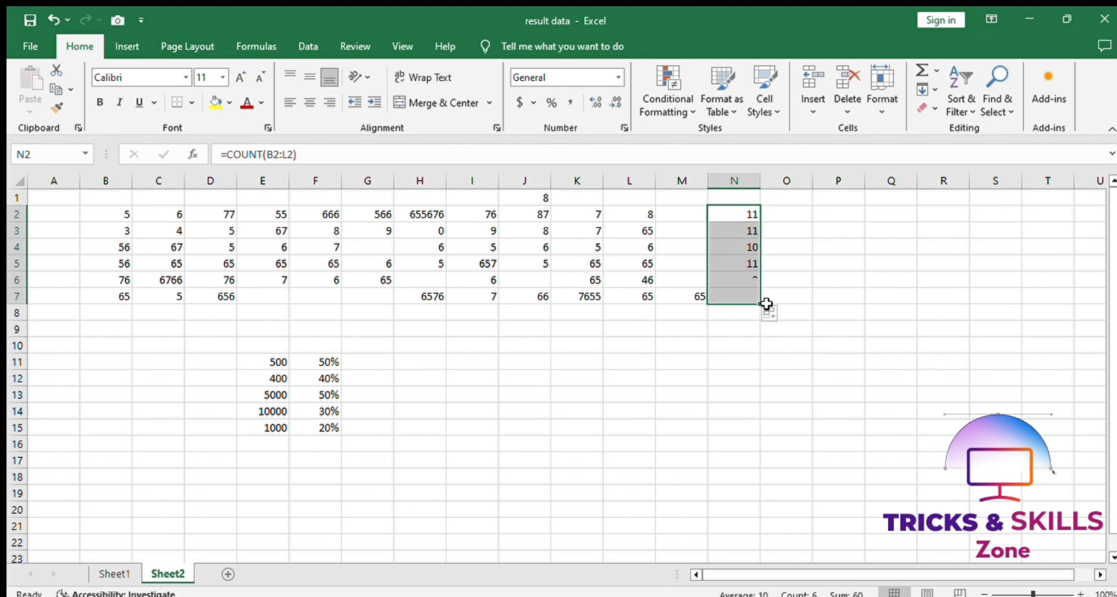
pyautogui.click(785, 263)
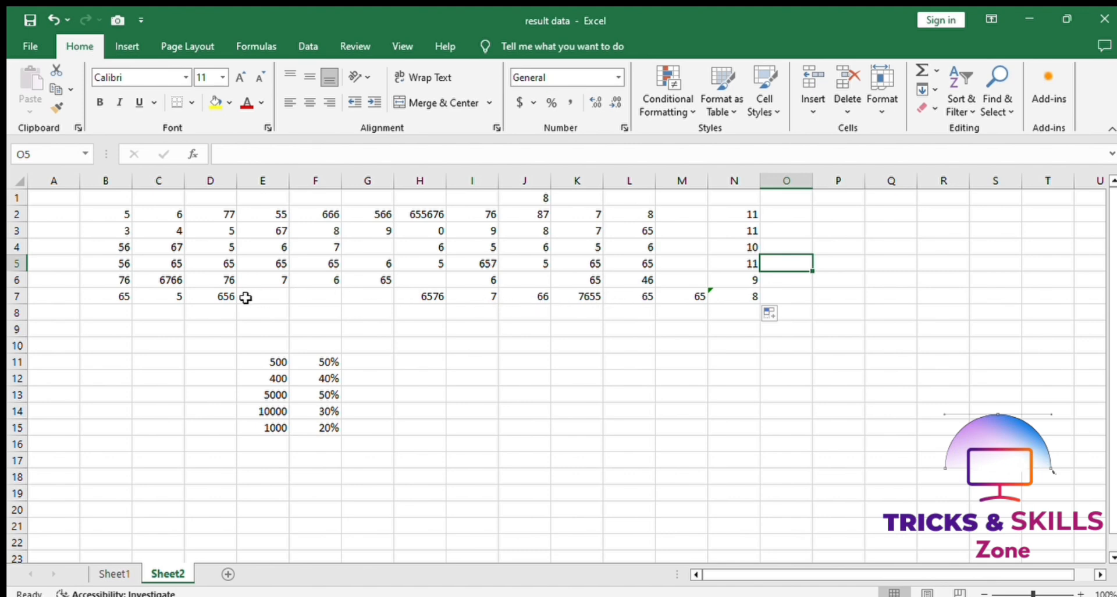
# - Fill the empty cells in row 7 with 67 in G7, 5 in F7 and 5 in E7
pyautogui.click(356, 297)
pyautogui.write('67')
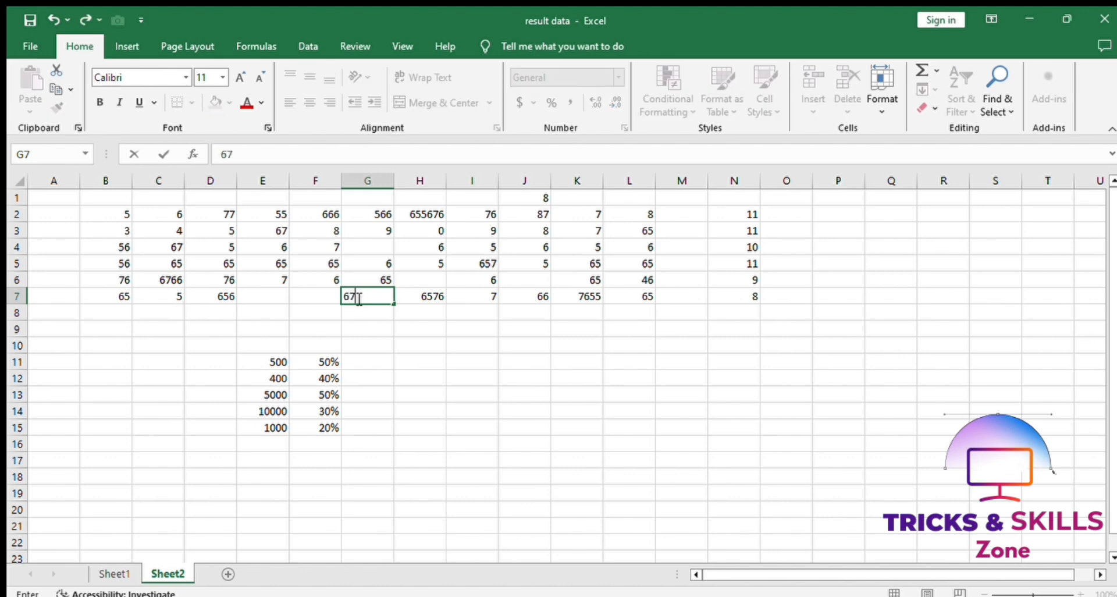
pyautogui.press('Left')
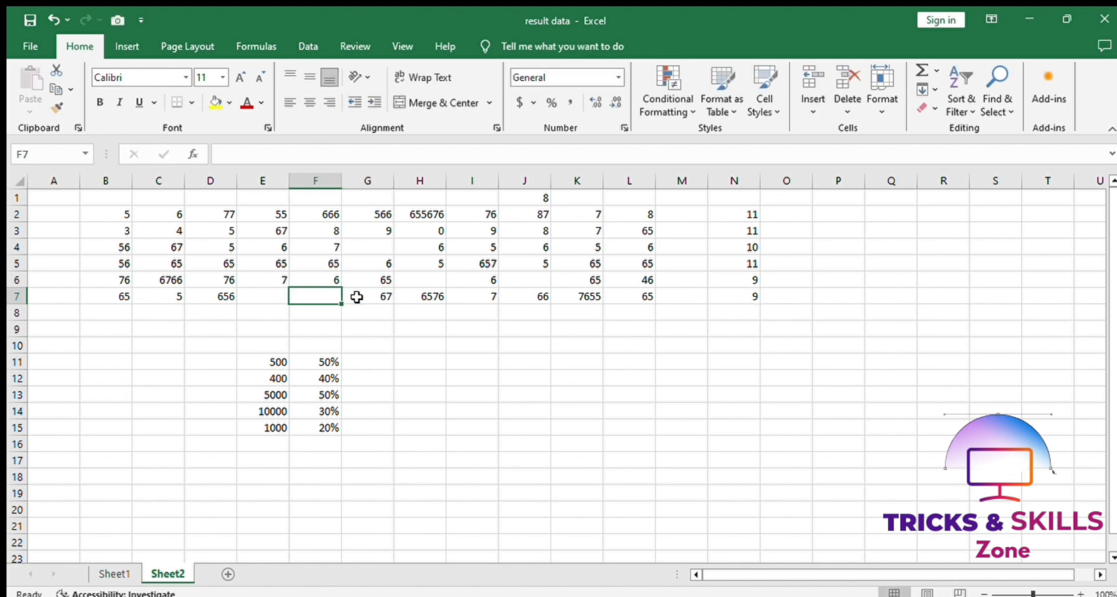
pyautogui.write('5')
pyautogui.press('Left')
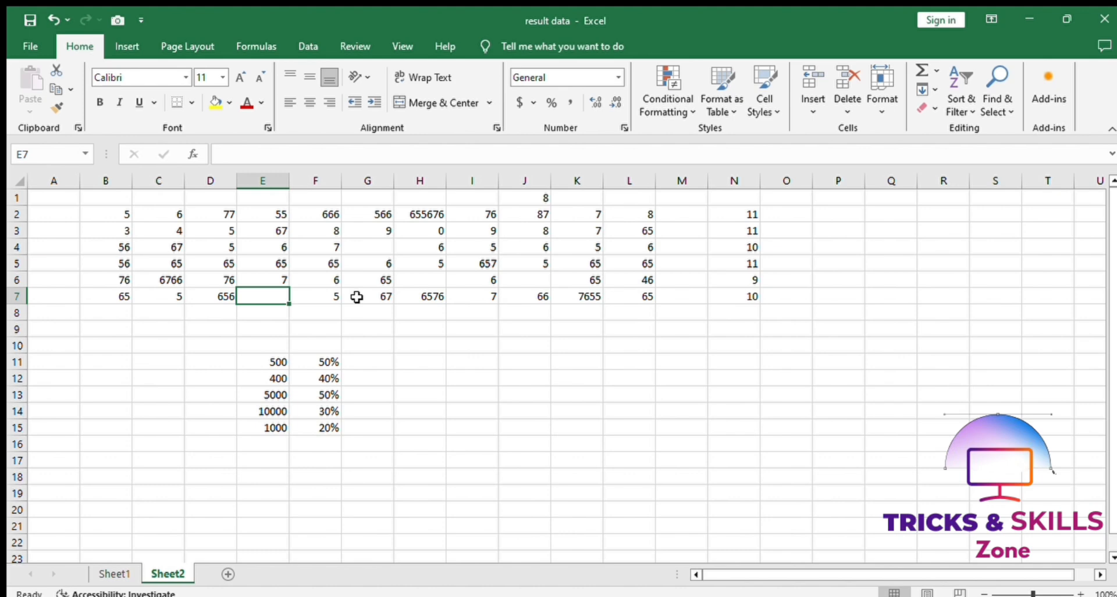
pyautogui.write('5')
pyautogui.press('Left')
pyautogui.press('Down')
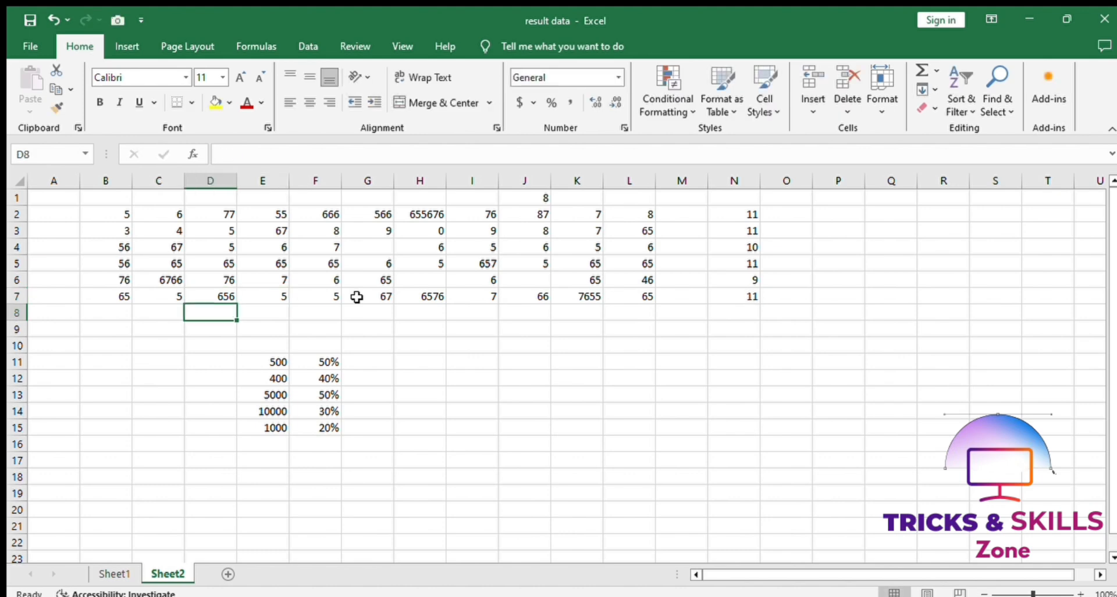
# - Calculate the amount after the percentage discount with =E11*(1-F11) in G11 and fill the formula down to G15
pyautogui.press('Right')
pyautogui.press('Right')
pyautogui.press('Right')
pyautogui.press('Down')
pyautogui.press('Down')
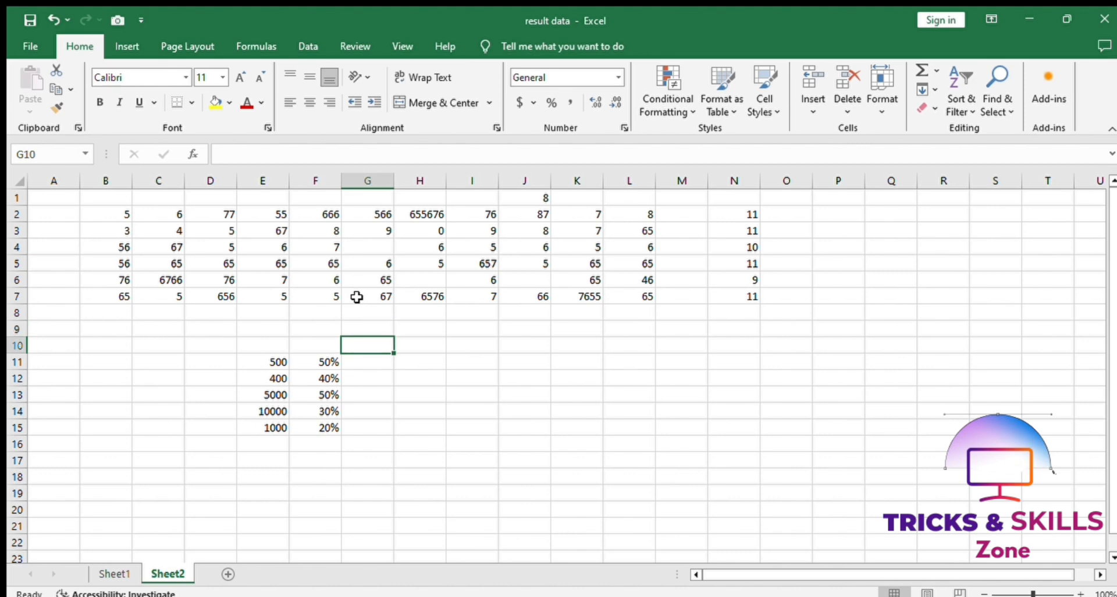
pyautogui.press('Down')
pyautogui.press('Down')
pyautogui.press('Up')
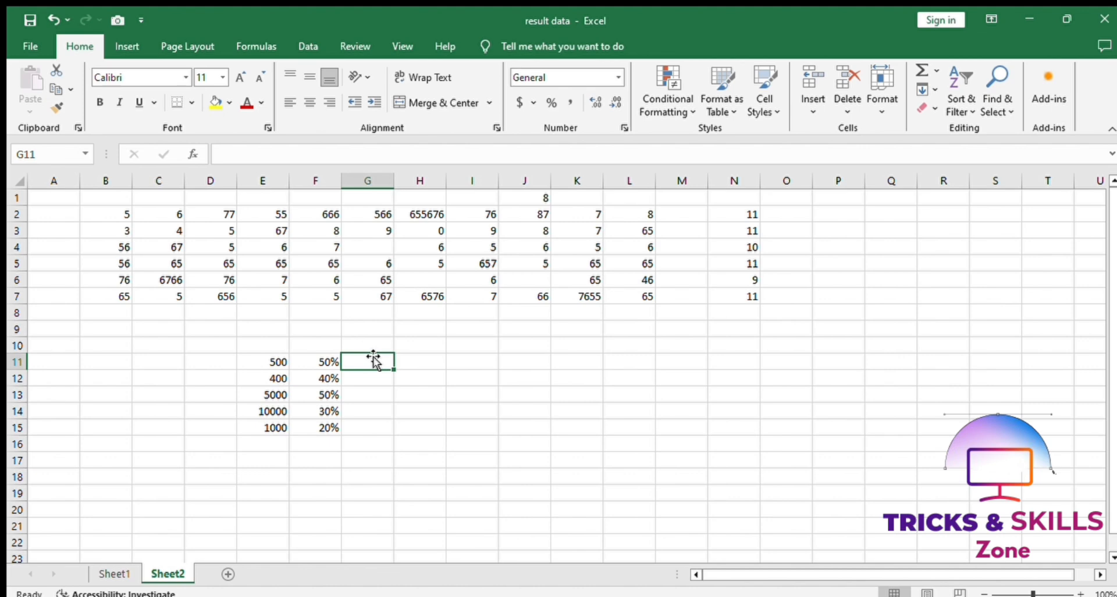
pyautogui.write('=')
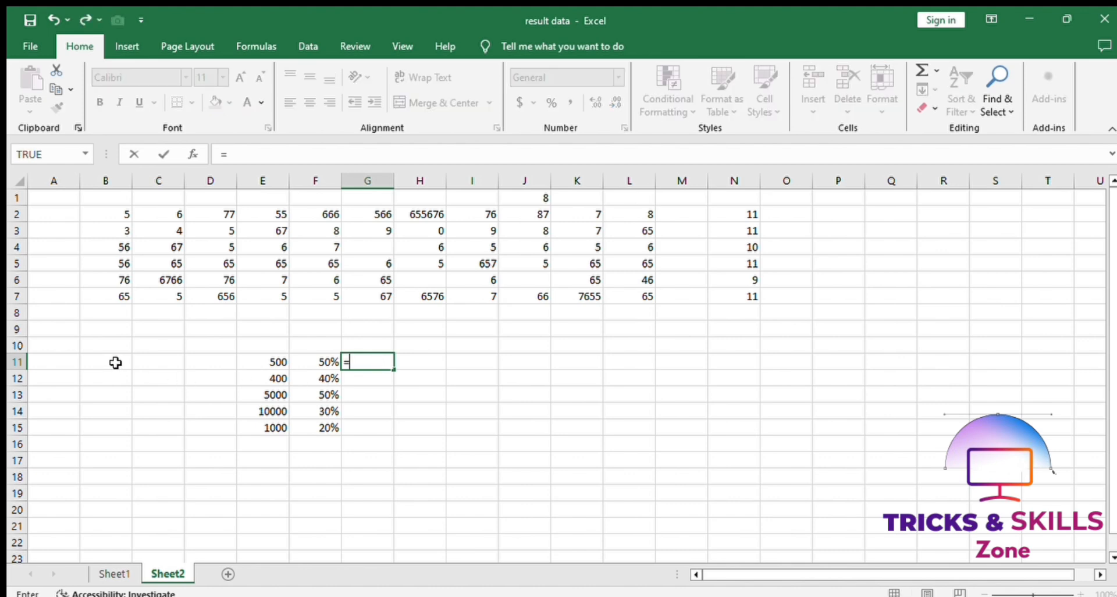
pyautogui.click(268, 359)
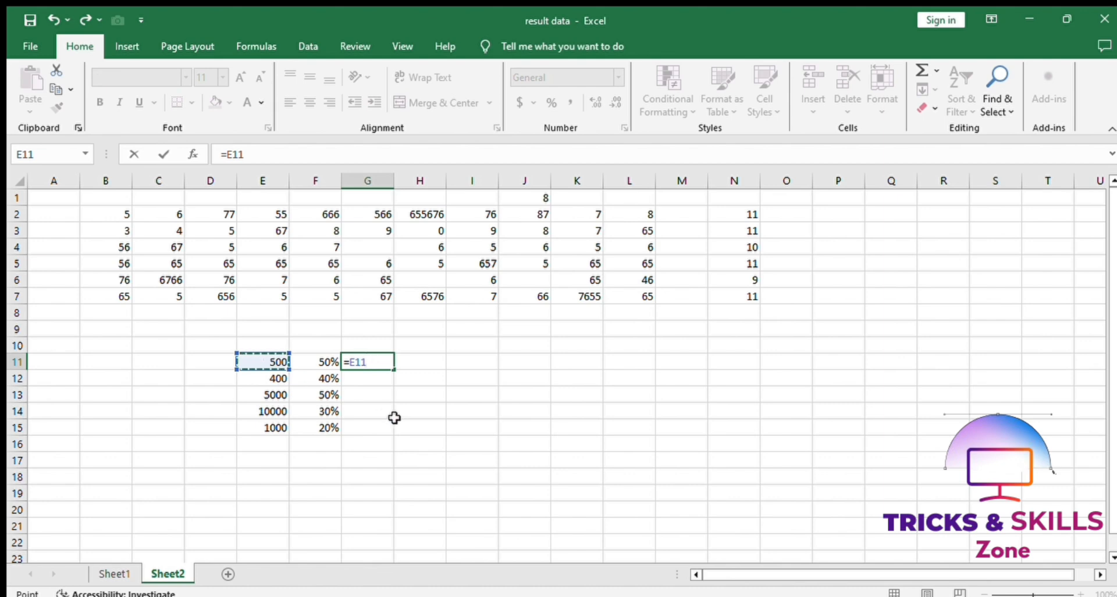
pyautogui.write('*')
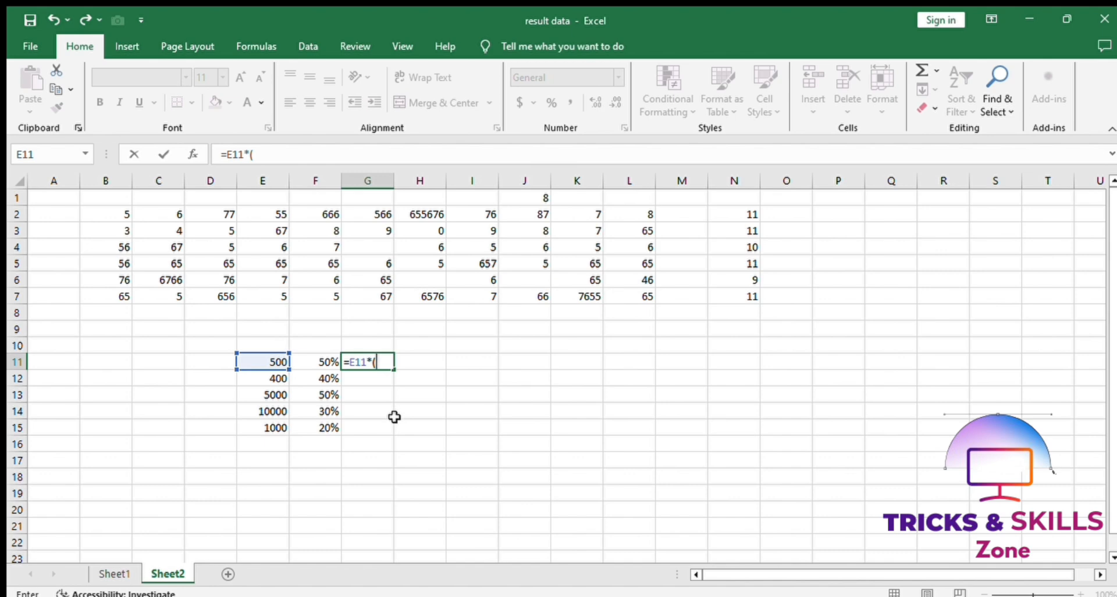
pyautogui.write('(1-')
pyautogui.click(331, 362)
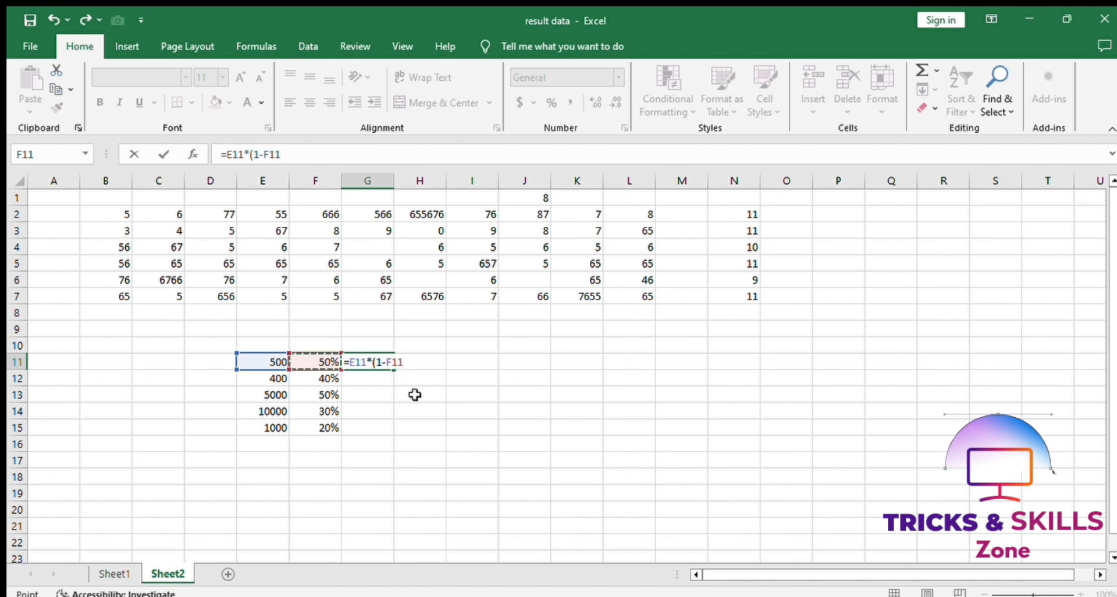
pyautogui.write(')')
pyautogui.press('Return')
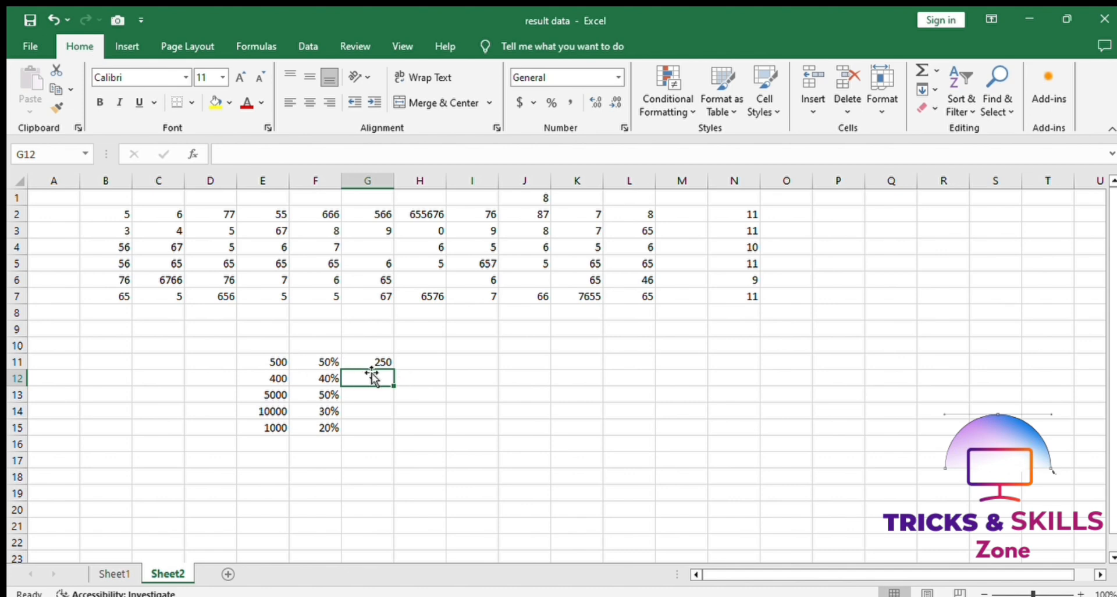
pyautogui.moveTo(380, 357); pyautogui.dragTo(392, 435)
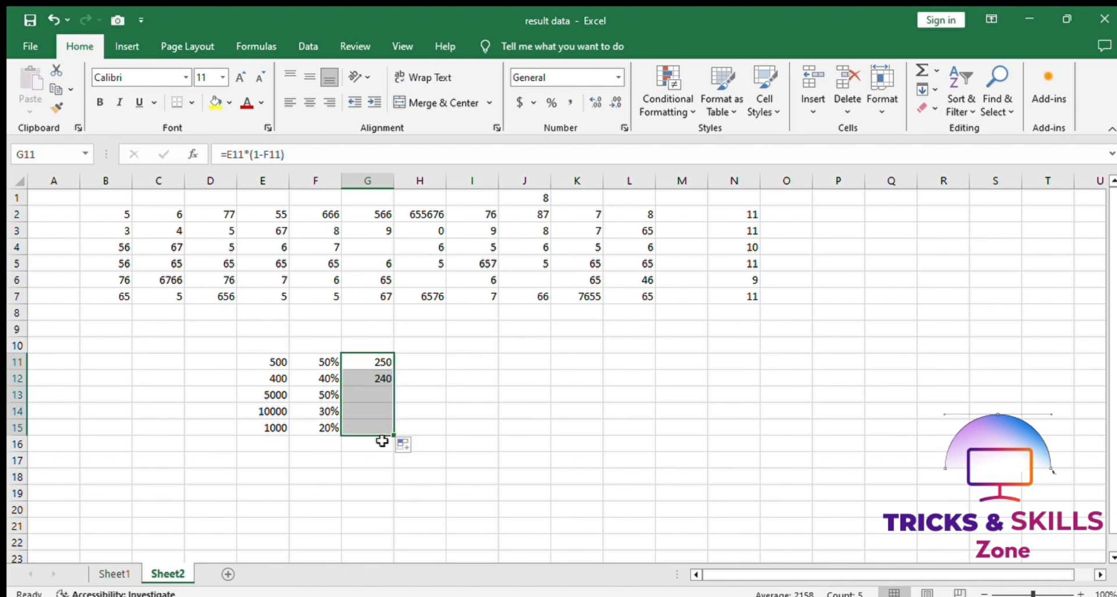
pyautogui.click(413, 405)
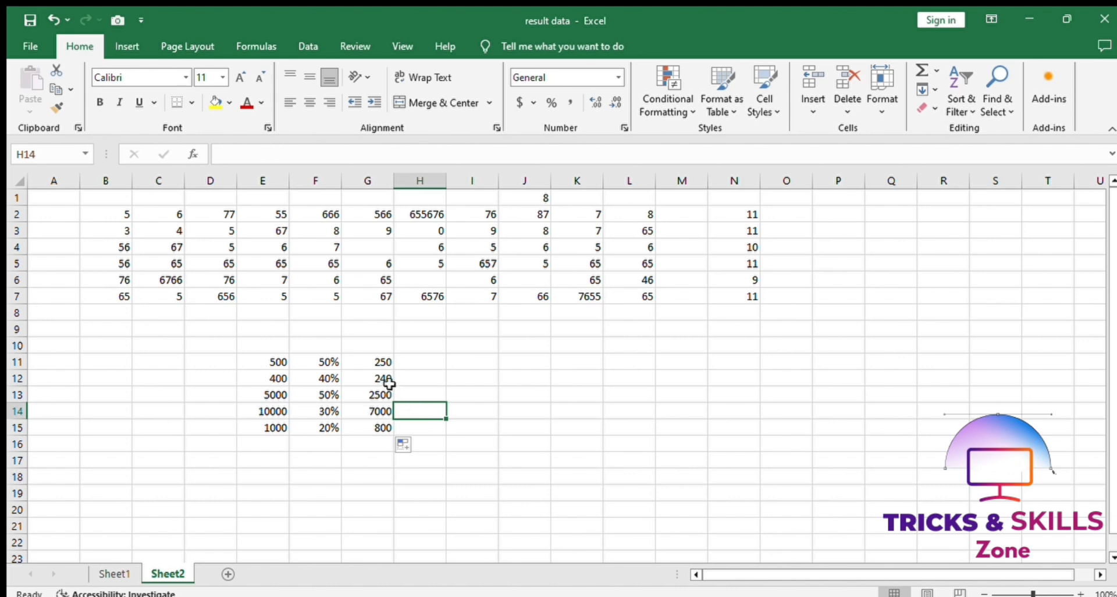